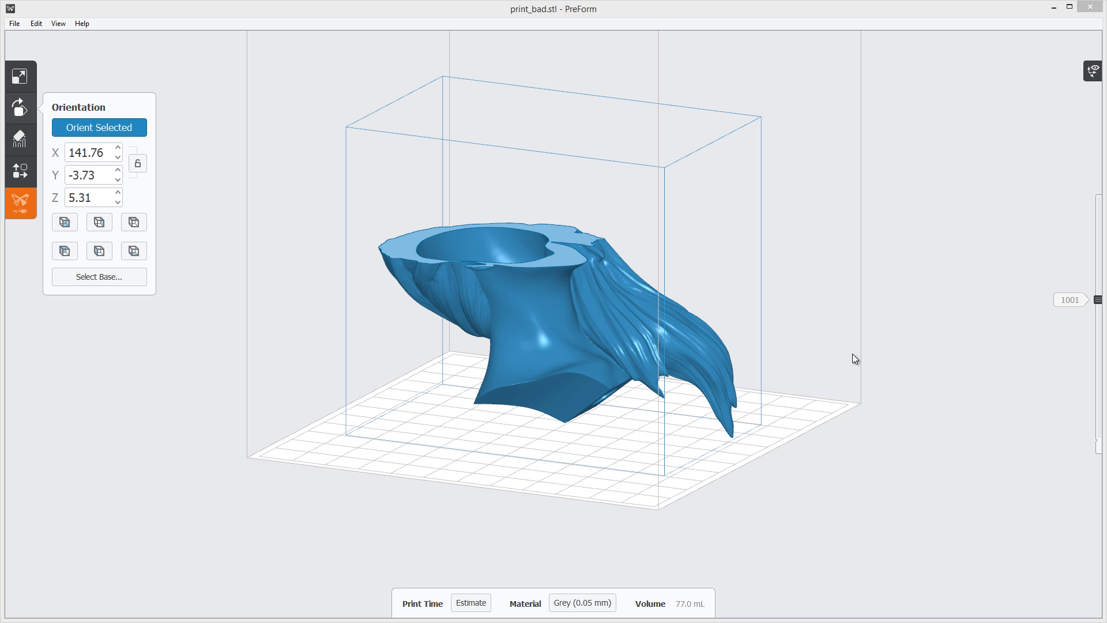
# - Orbit the hollow bust and move the slice preview up through its layers
pyautogui.moveTo(854, 358); pyautogui.dragTo(784, 369, button='right')
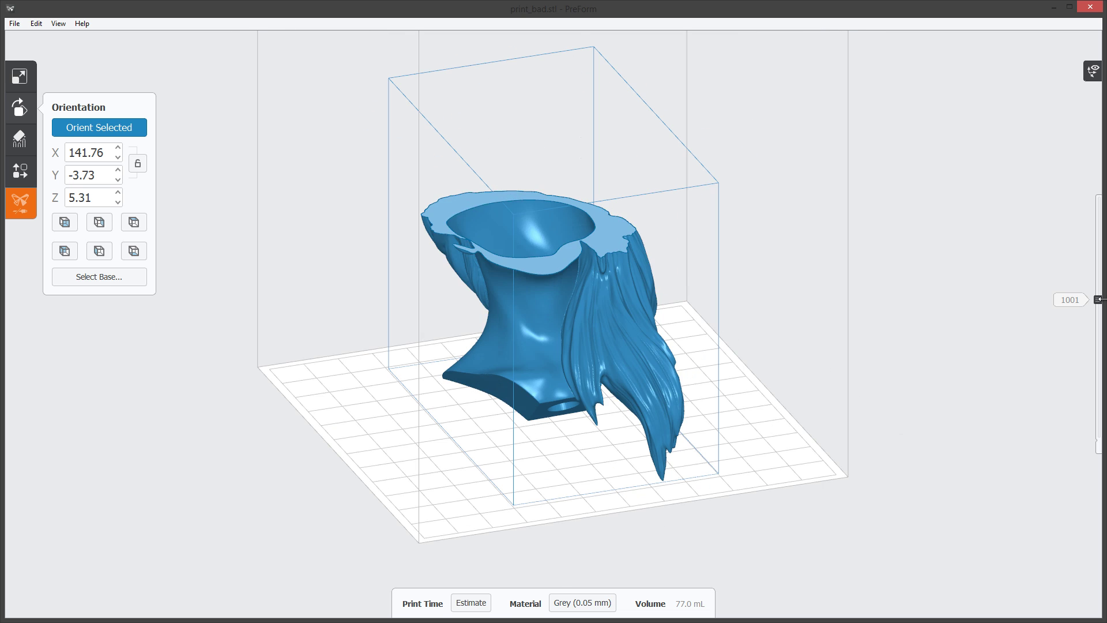
pyautogui.moveTo(1099, 299); pyautogui.dragTo(1099, 218)
pyautogui.moveTo(961, 307); pyautogui.dragTo(773, 339, button='right')
pyautogui.scroll(3, 766, 333)
pyautogui.scroll(3, 773, 339)
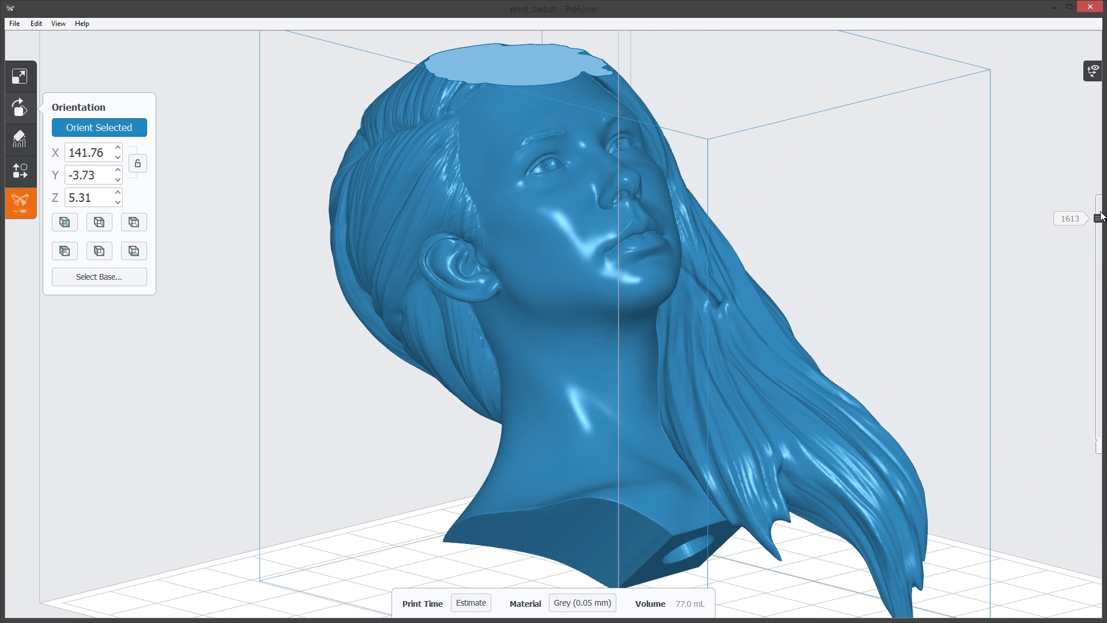
# - Slice the preview lower, to about layer 670, exposing the hollow cavity inside the shell
pyautogui.moveTo(1102, 225); pyautogui.dragTo(1098, 320)
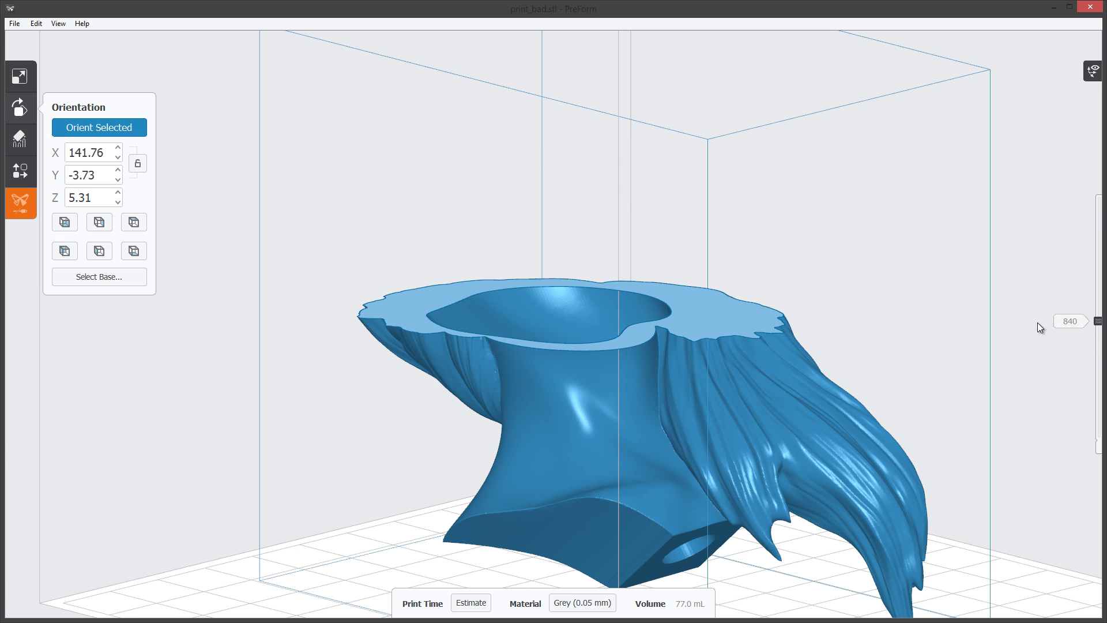
pyautogui.moveTo(1037, 323); pyautogui.dragTo(946, 358, button='right')
pyautogui.moveTo(1098, 320); pyautogui.dragTo(1097, 360)
pyautogui.scroll(3, 1098, 362)
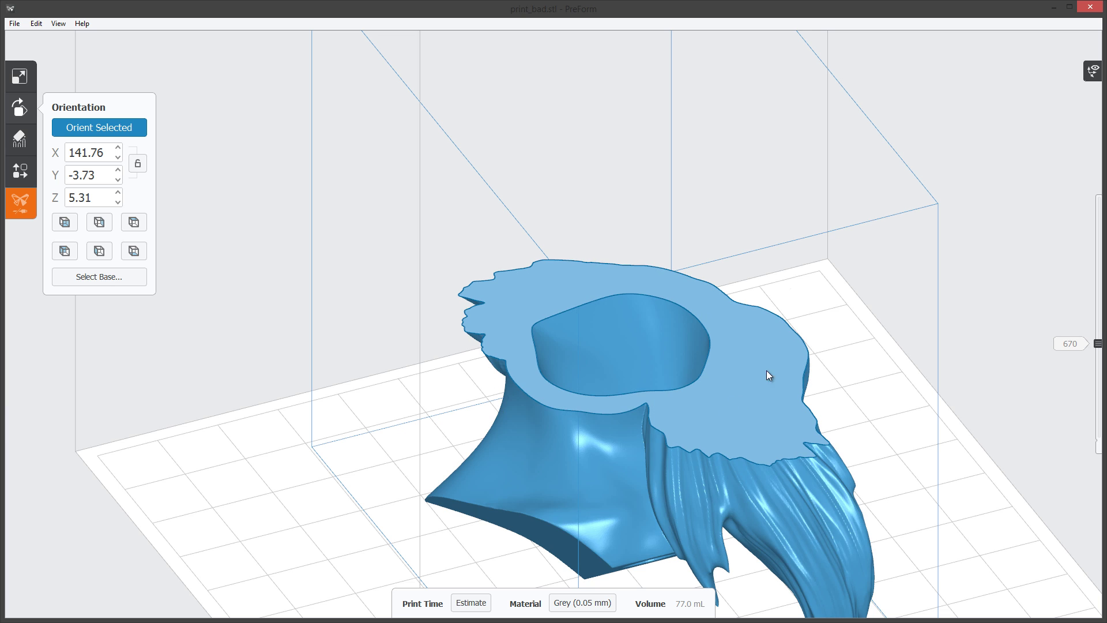
# - Drop the slice preview to layer 352, then raise it to 887 while orbiting
pyautogui.scroll(3, 1099, 346)
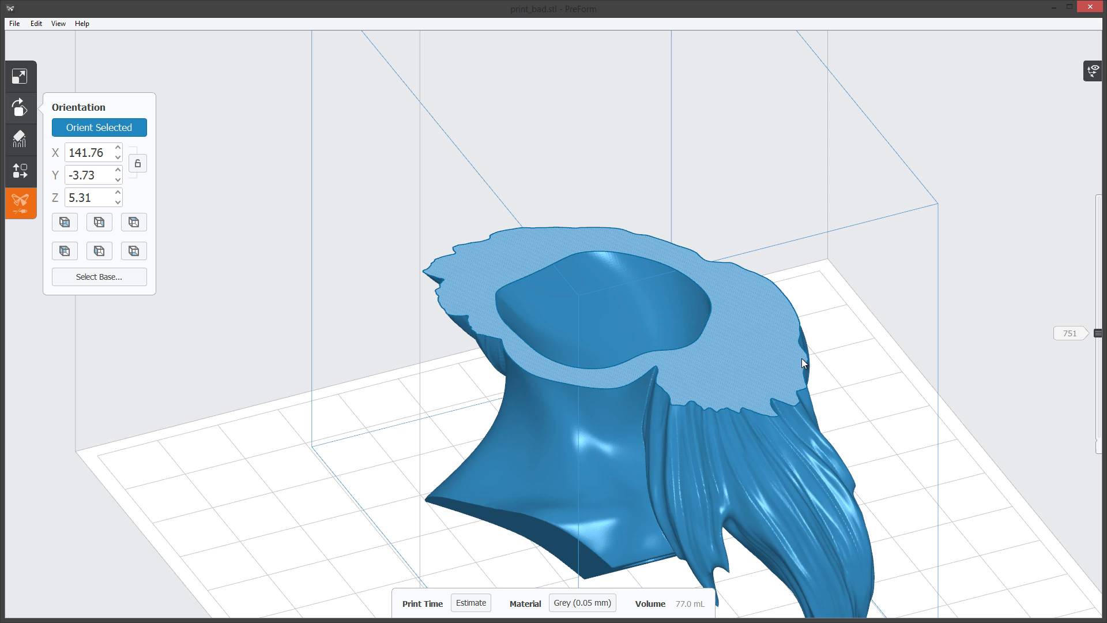
pyautogui.moveTo(1098, 337)
pyautogui.mouseDown()
pyautogui.moveTo(1098, 392)
pyautogui.moveTo(1094, 320)
pyautogui.mouseUp()
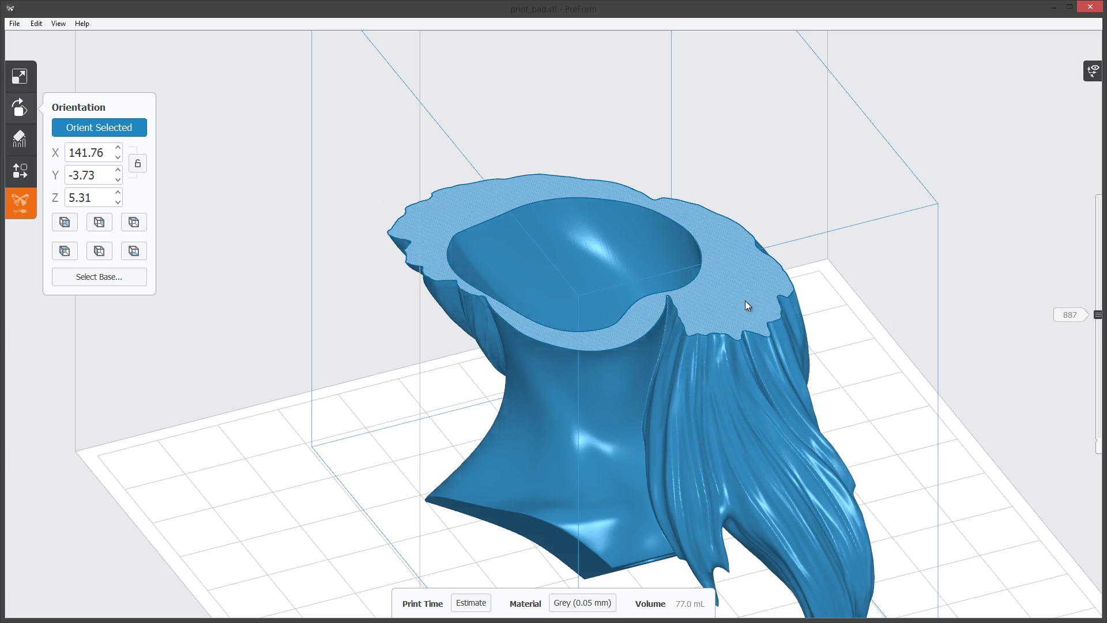
pyautogui.moveTo(745, 300); pyautogui.dragTo(769, 301, button='right')
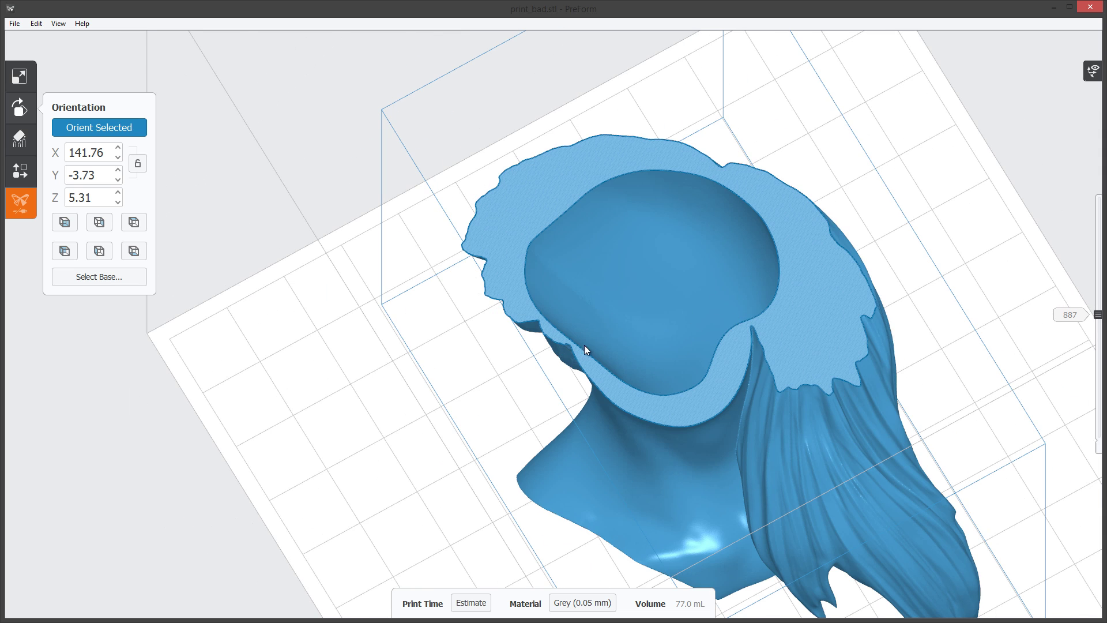
pyautogui.moveTo(714, 368); pyautogui.dragTo(793, 342, button='right')
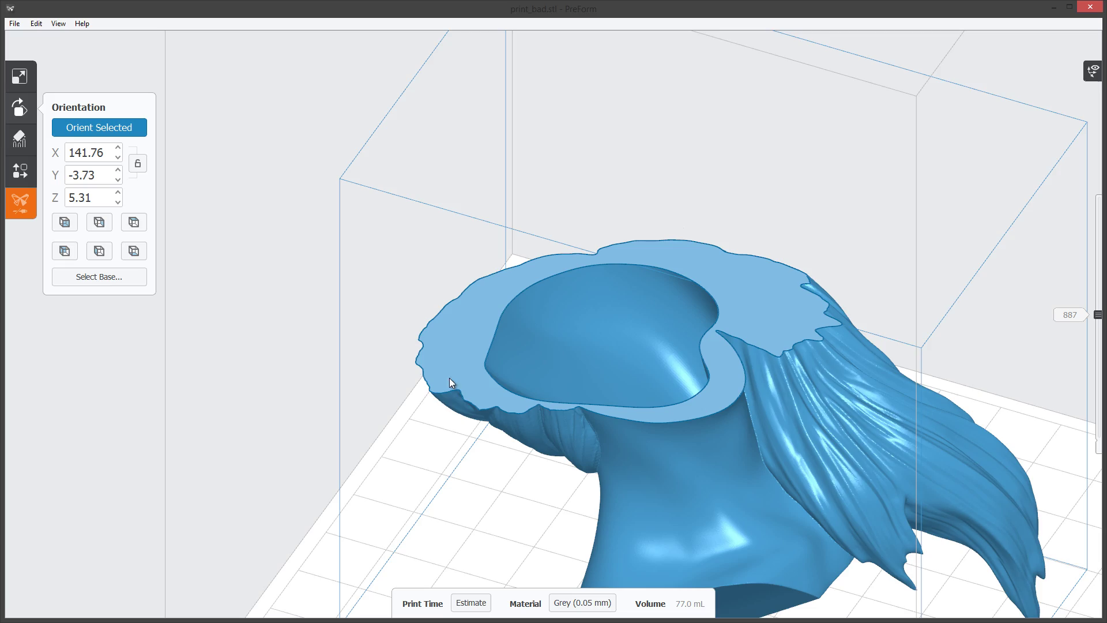
# - Orbit and zoom in on the cut surface, bringing the slice up to about layer 942
pyautogui.moveTo(740, 405); pyautogui.dragTo(660, 358, button='right')
pyautogui.scroll(5, 662, 341)
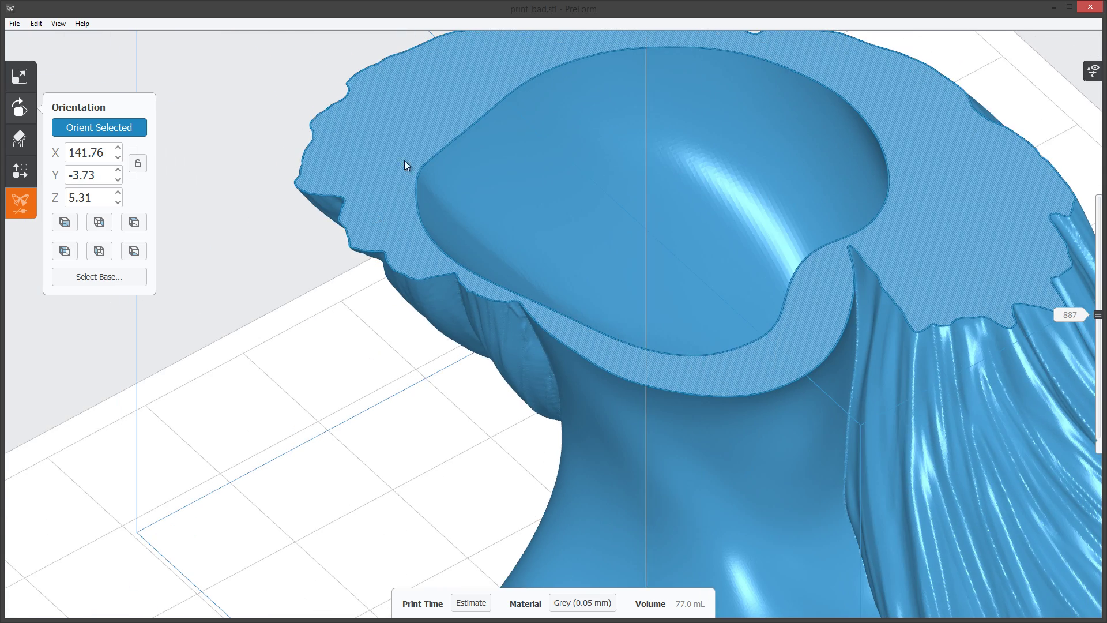
pyautogui.moveTo(806, 331); pyautogui.dragTo(681, 420, button='right')
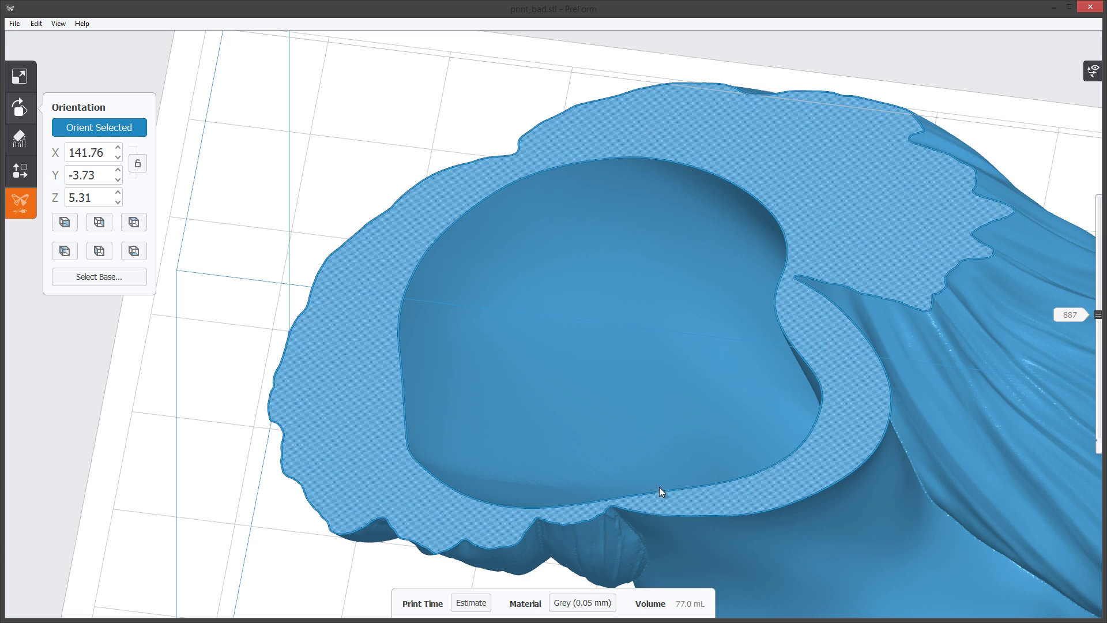
pyautogui.moveTo(610, 504); pyautogui.dragTo(1044, 326, button='right')
pyautogui.moveTo(1099, 316); pyautogui.dragTo(1095, 309)
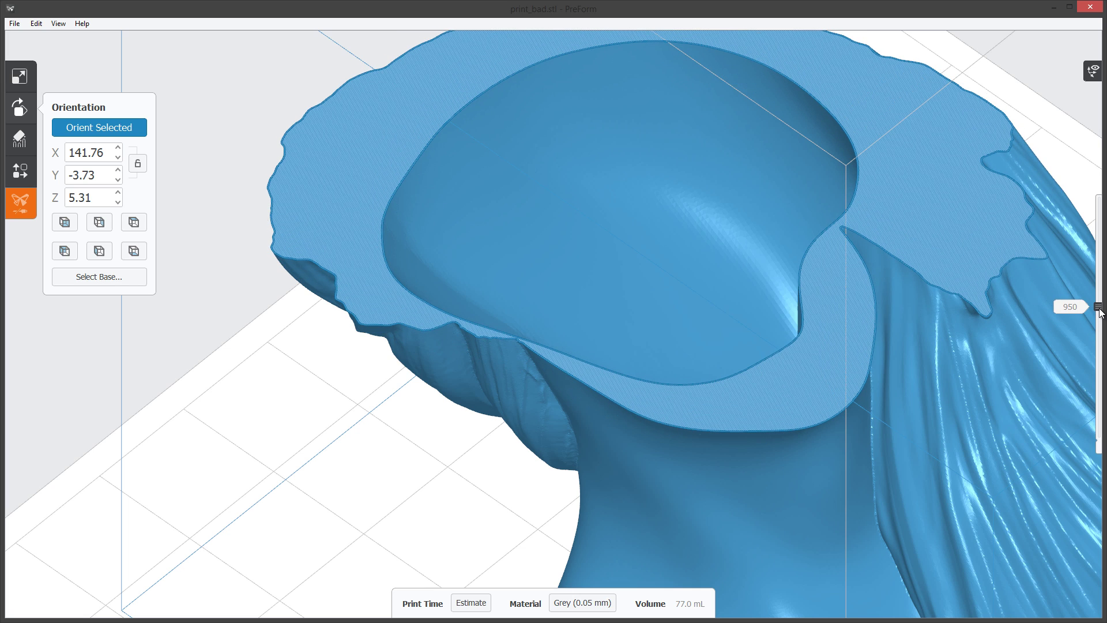
# - Set the slice to layer 963, inspect the cut from several sides, then step down to 933
pyautogui.scroll(6, 546, 358)
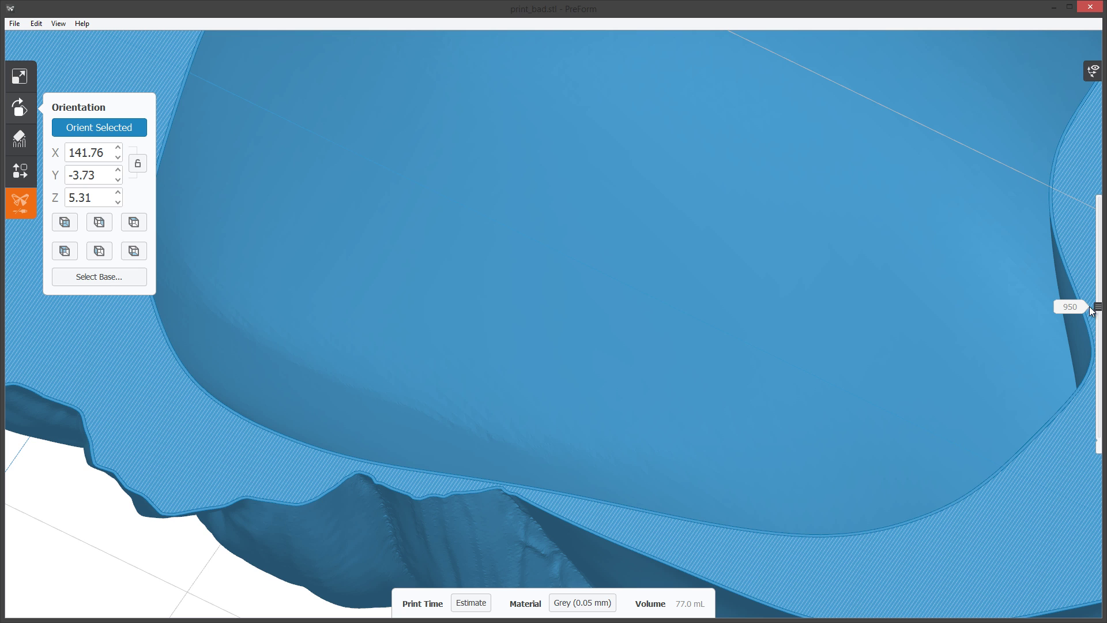
pyautogui.moveTo(1099, 310); pyautogui.dragTo(1098, 307)
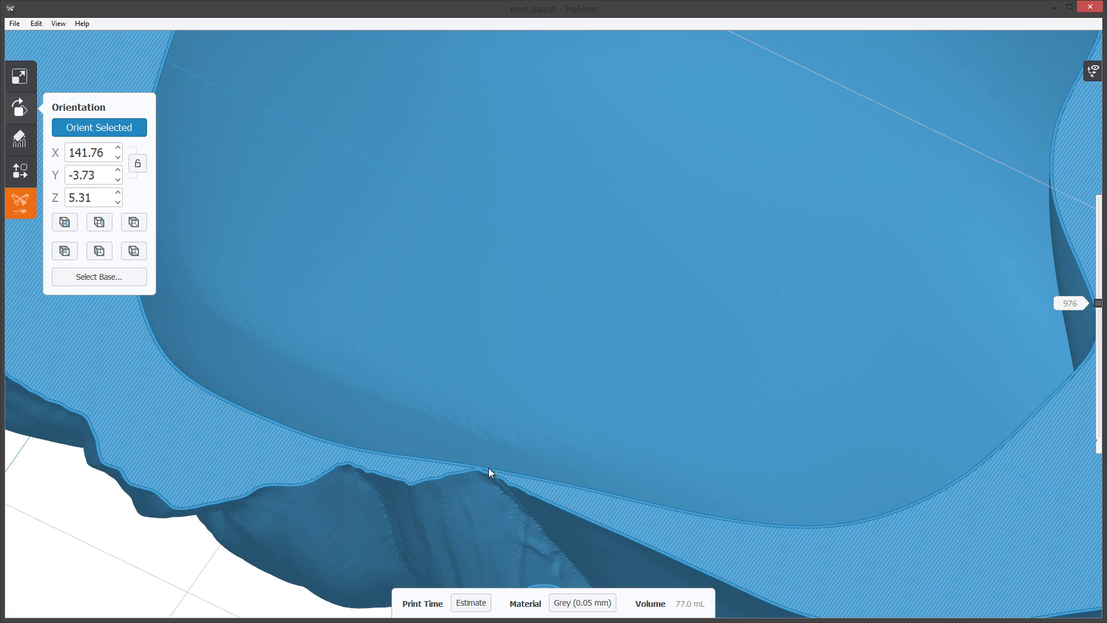
pyautogui.moveTo(481, 475); pyautogui.dragTo(479, 366, button='right')
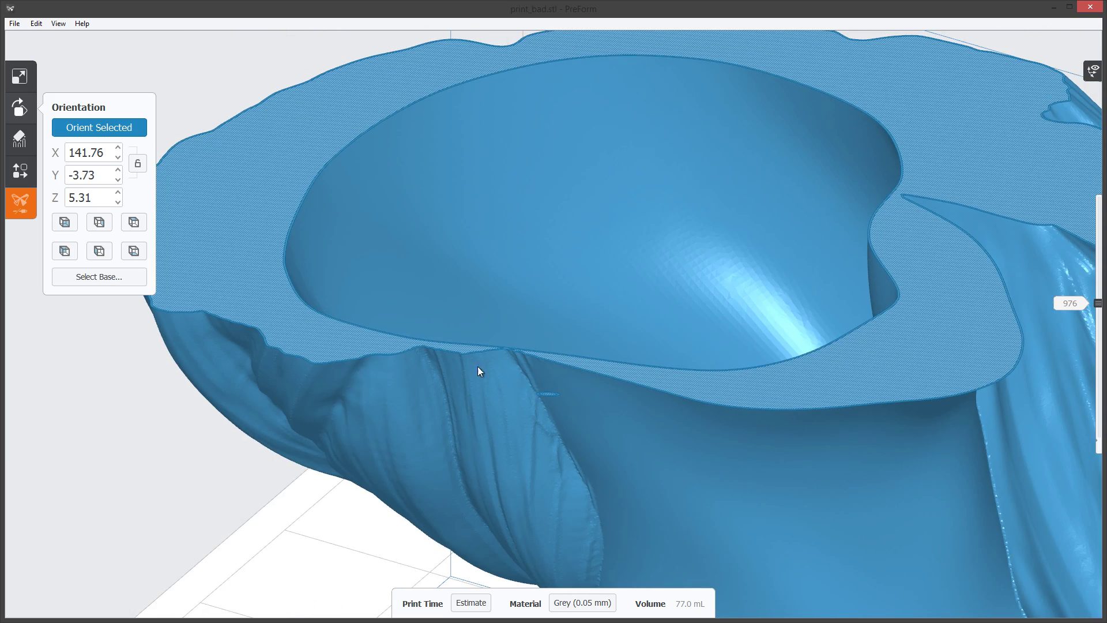
pyautogui.moveTo(563, 383); pyautogui.dragTo(598, 234, button='right')
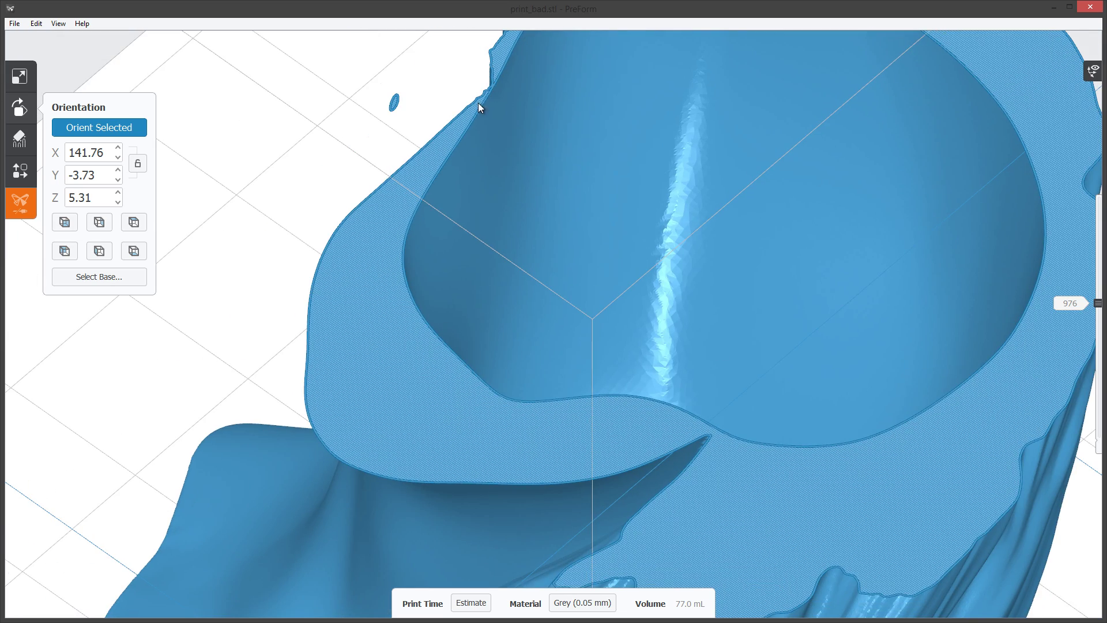
pyautogui.moveTo(492, 237); pyautogui.dragTo(690, 385, button='right')
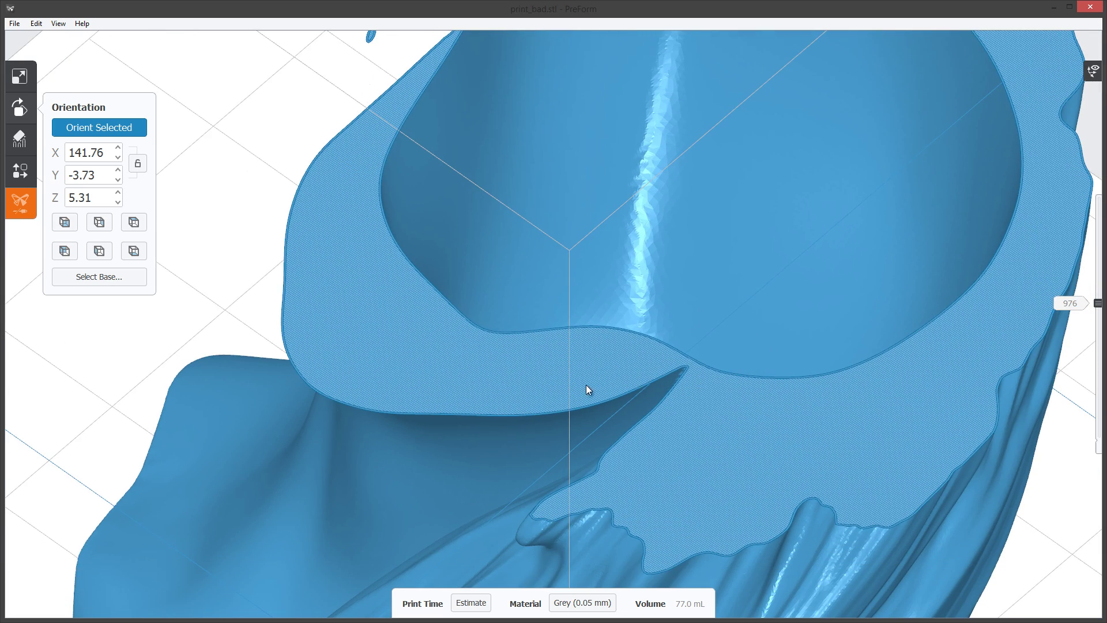
pyautogui.press('Down')
pyautogui.press('Down')
pyautogui.press('Down')
pyautogui.press('Down')
pyautogui.press('Down')
pyautogui.press('Down')
pyautogui.press('Down')
pyautogui.press('Down')
pyautogui.press('Down')
pyautogui.press('Down')
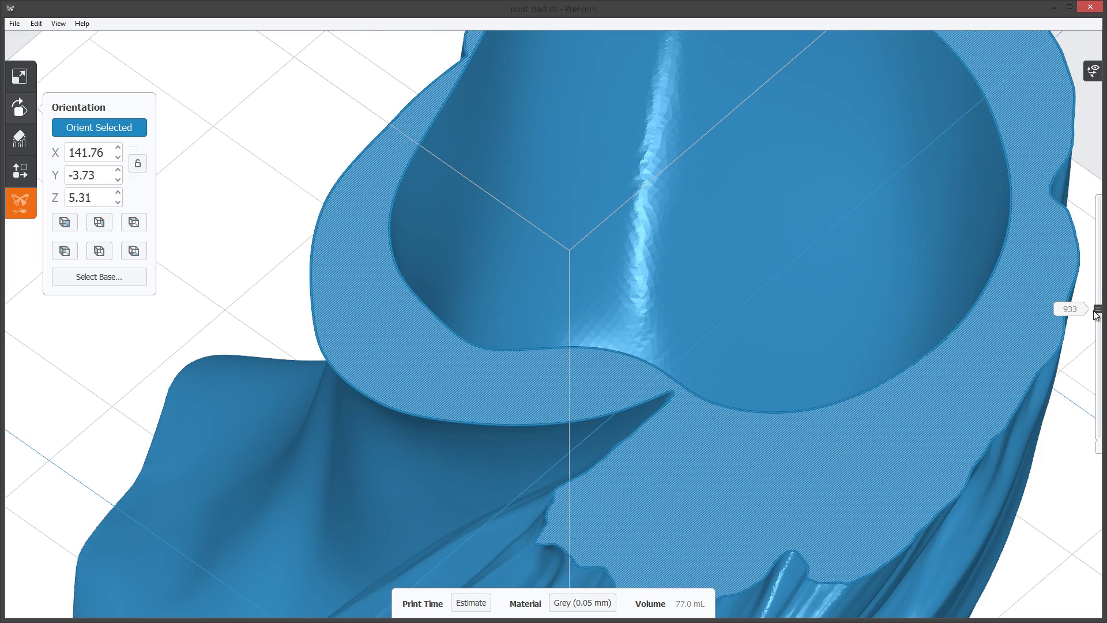
# - Move the slice preview to layer 967, then 942, looking down into the hollow cup
pyautogui.moveTo(1097, 309)
pyautogui.mouseDown()
pyautogui.moveTo(1090, 269)
pyautogui.moveTo(1097, 313)
pyautogui.mouseUp()
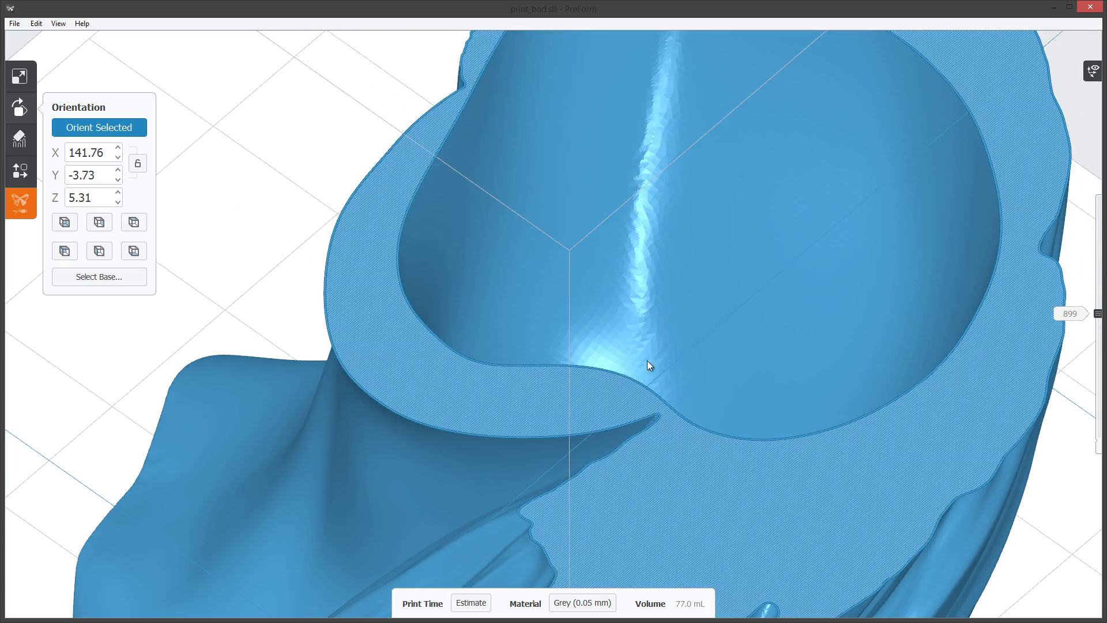
pyautogui.scroll(5, 647, 364)
pyautogui.moveTo(693, 342); pyautogui.dragTo(842, 335, button='right')
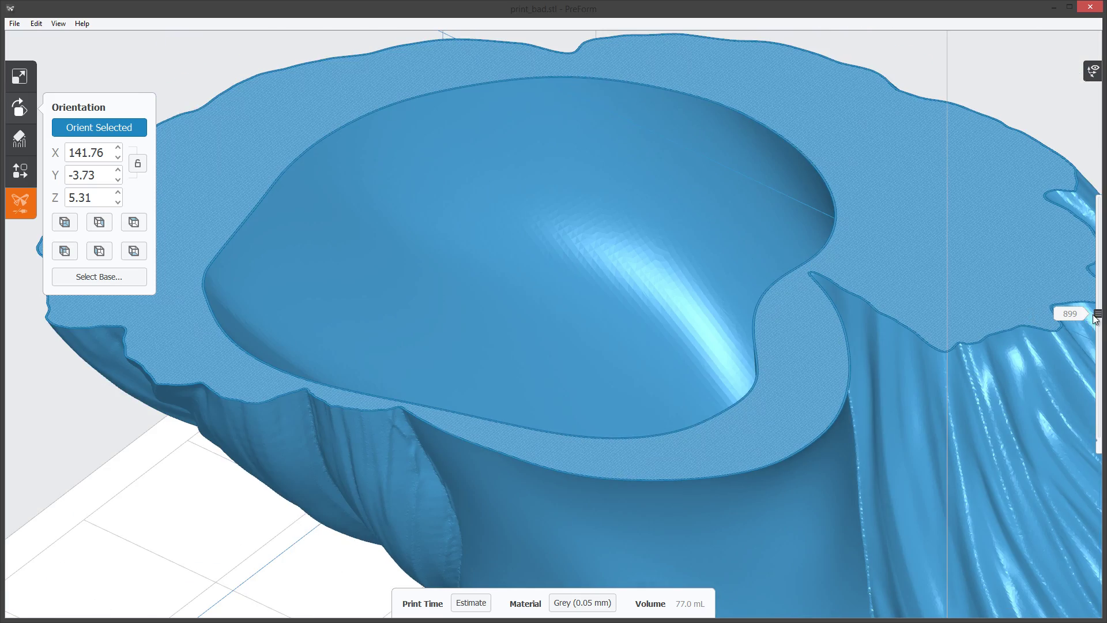
pyautogui.moveTo(1095, 318); pyautogui.dragTo(1098, 300)
pyautogui.scroll(-3, 762, 284)
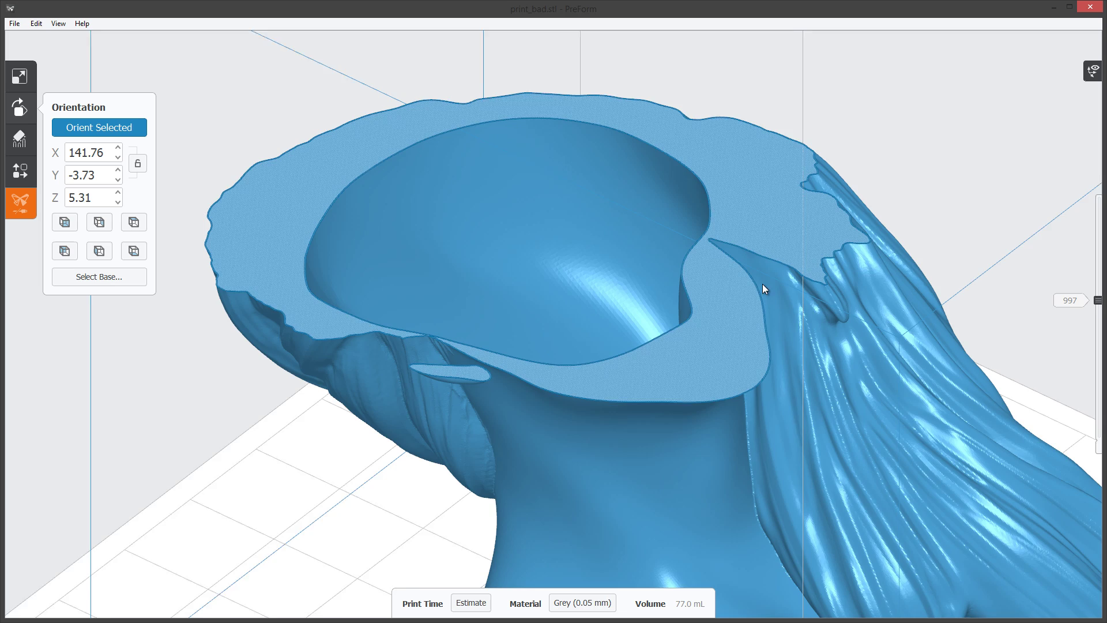
# - Orbit around the face-up print_me.stl bust with its sideways-trailing hair
pyautogui.moveTo(763, 284); pyautogui.dragTo(767, 369, button='right')
pyautogui.moveTo(716, 395); pyautogui.dragTo(654, 389, button='right')
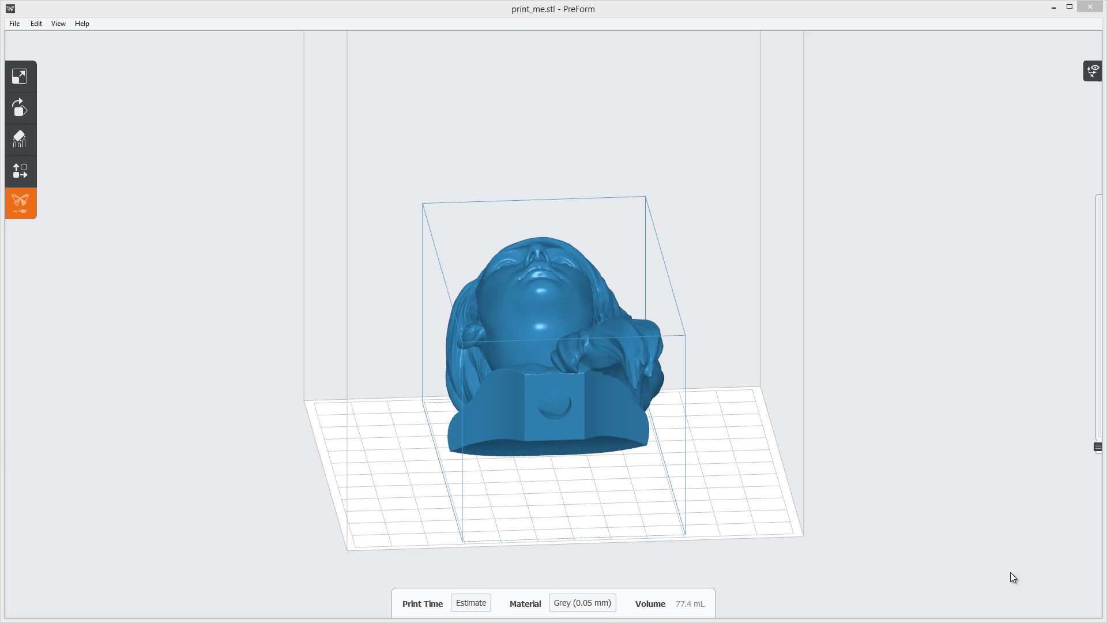
pyautogui.moveTo(1010, 572); pyautogui.dragTo(694, 415, button='right')
pyautogui.moveTo(695, 415); pyautogui.dragTo(823, 301, button='middle')
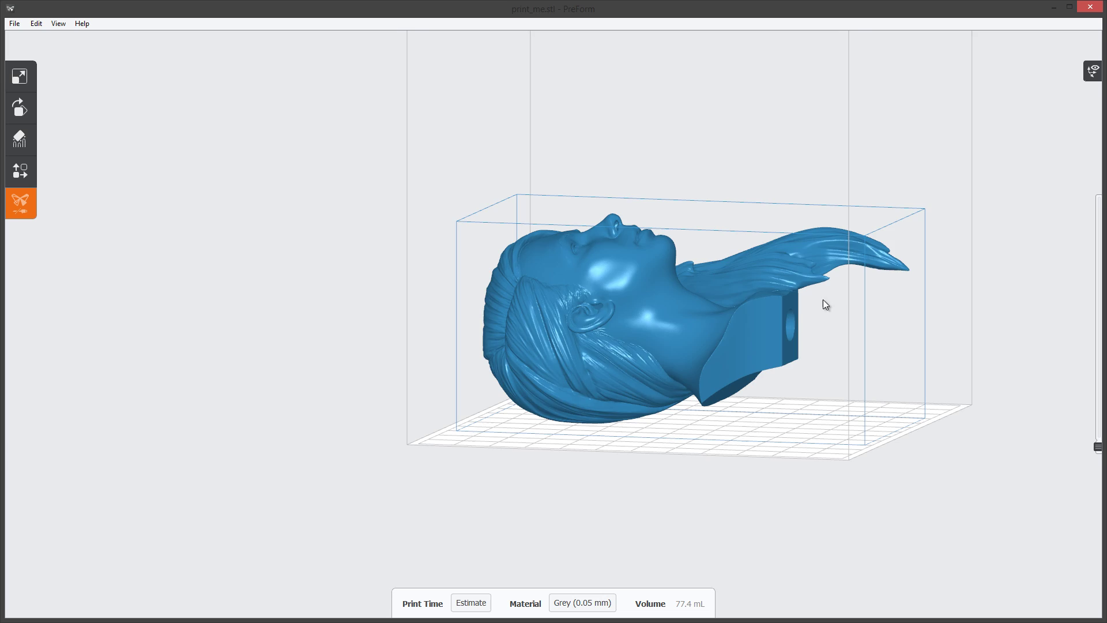
pyautogui.moveTo(587, 350); pyautogui.dragTo(662, 296, button='right')
pyautogui.scroll(5, 648, 321)
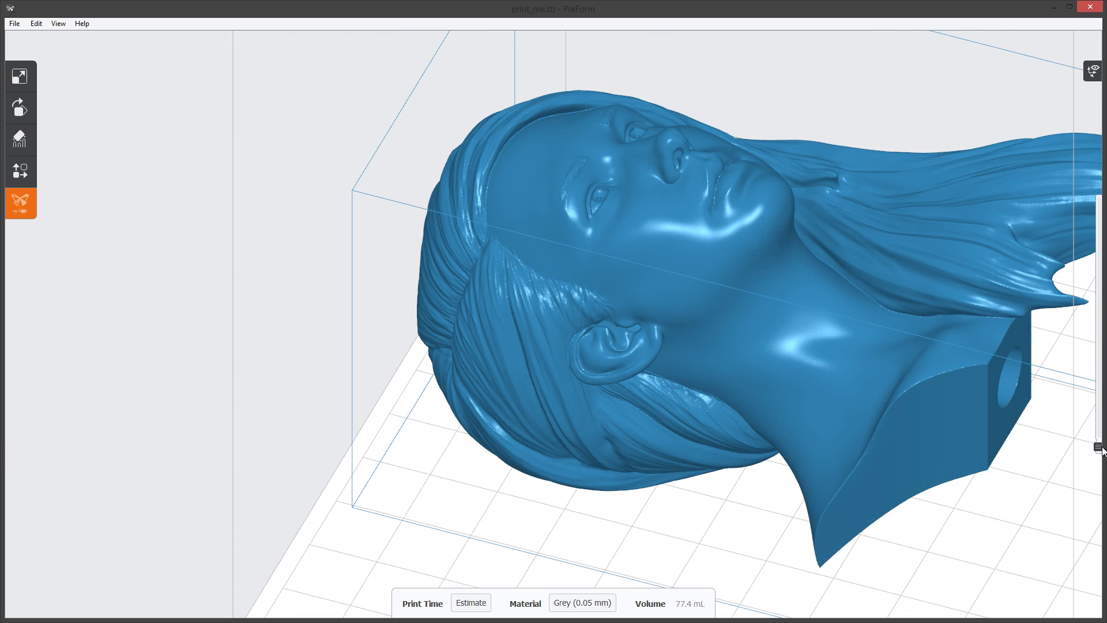
pyautogui.moveTo(1098, 447); pyautogui.dragTo(1098, 318)
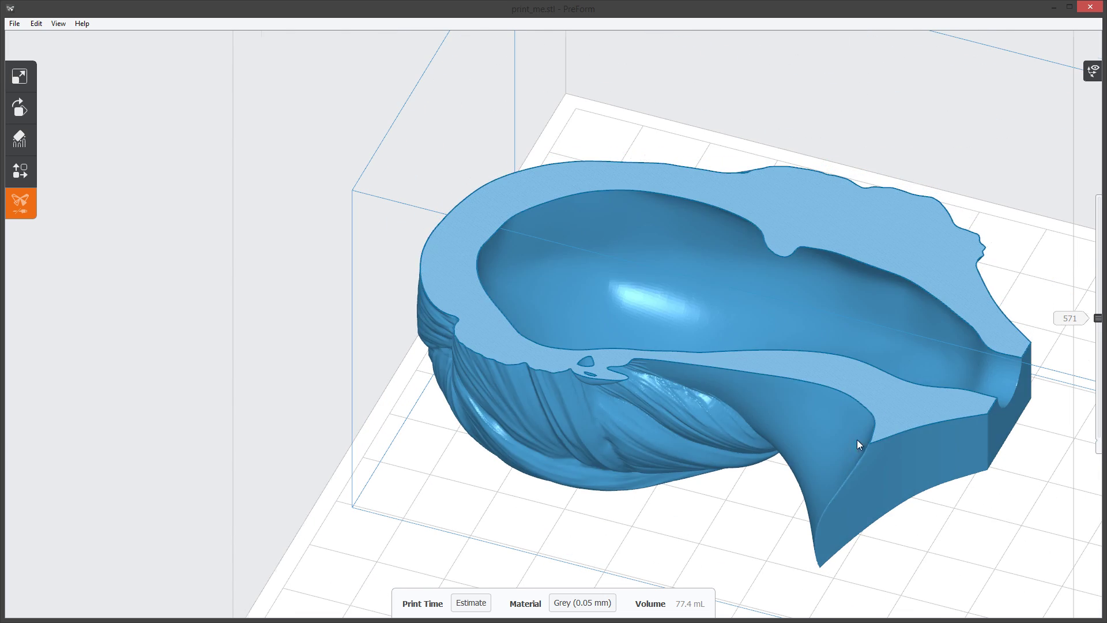
pyautogui.moveTo(856, 439)
pyautogui.mouseDown(button='right')
pyautogui.moveTo(873, 386)
pyautogui.moveTo(864, 456)
pyautogui.mouseUp(button='right')
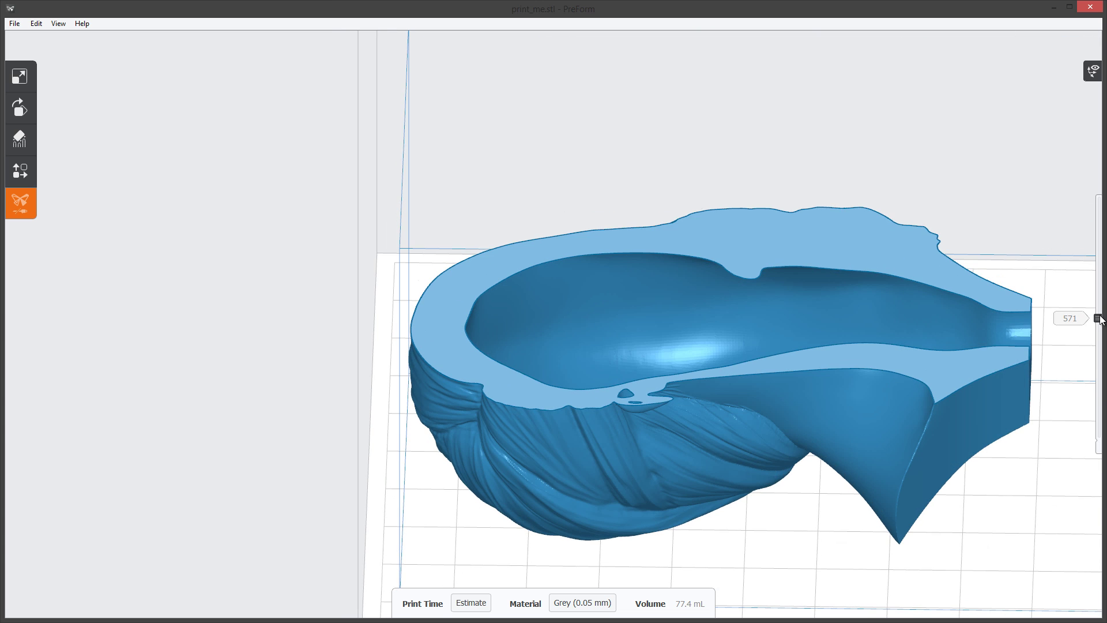
pyautogui.moveTo(1099, 320); pyautogui.dragTo(1099, 329)
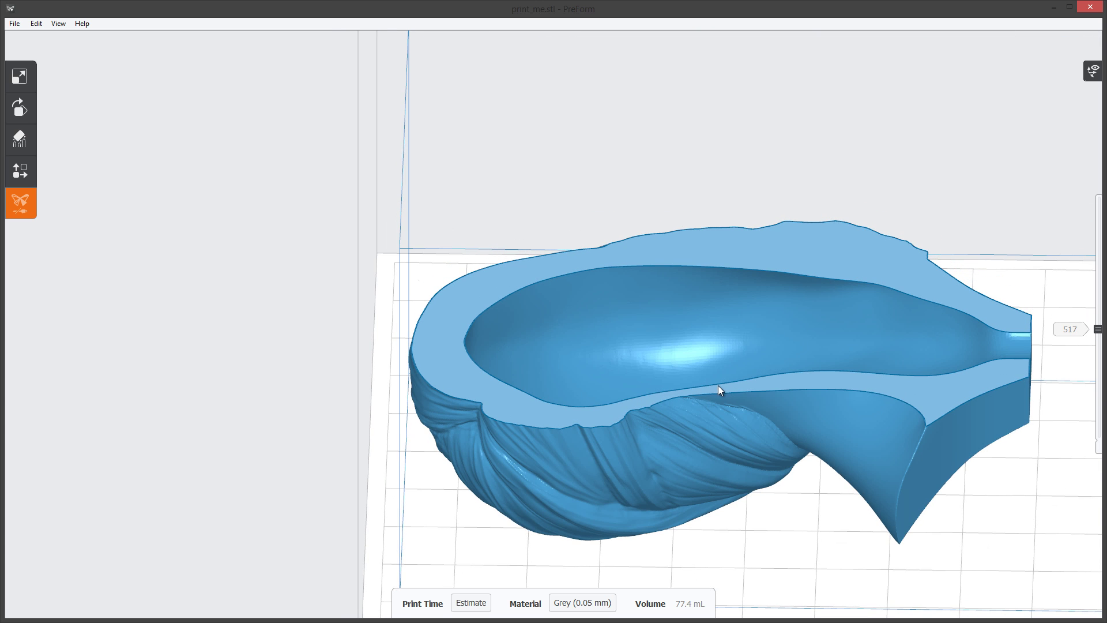
pyautogui.moveTo(1097, 329)
pyautogui.mouseDown()
pyautogui.moveTo(1097, 346)
pyautogui.moveTo(1097, 324)
pyautogui.mouseUp()
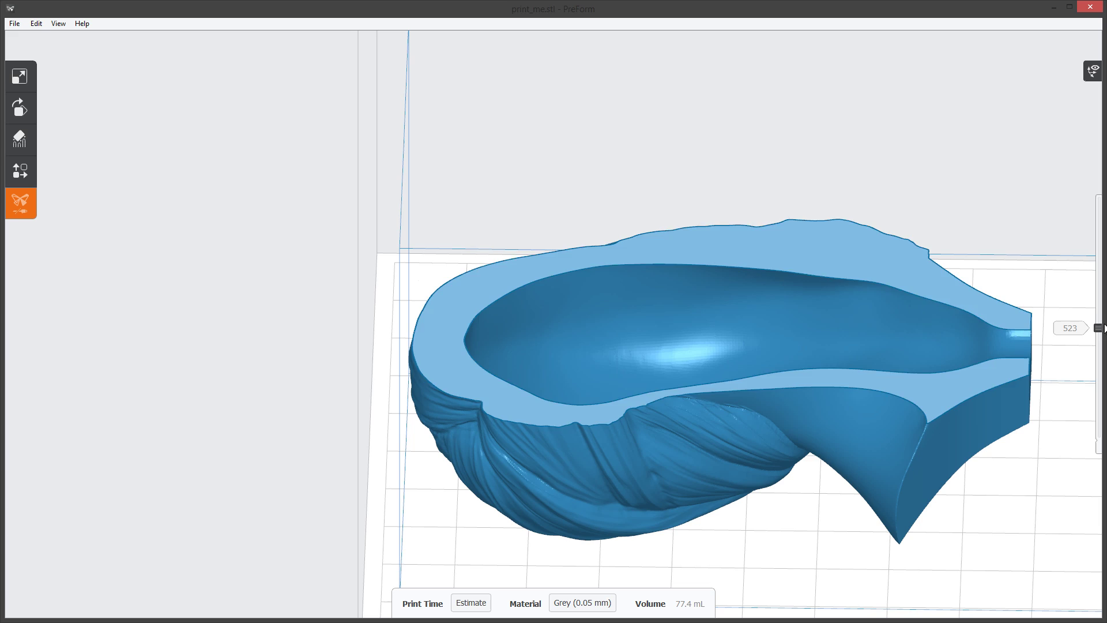
pyautogui.moveTo(624, 404); pyautogui.dragTo(730, 497, button='right')
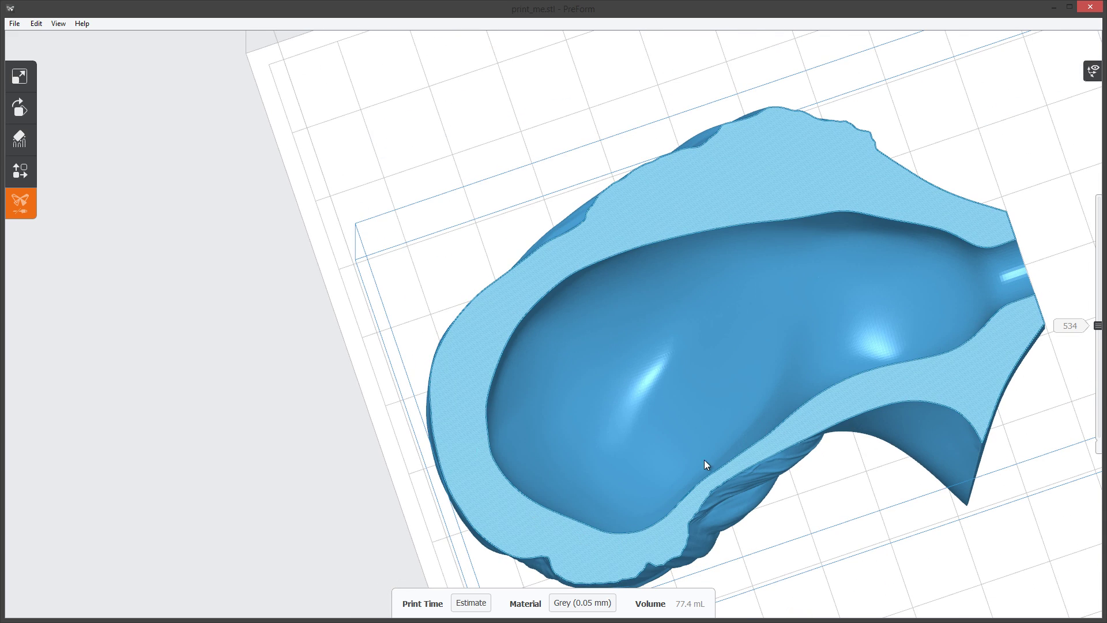
pyautogui.moveTo(705, 460); pyautogui.dragTo(617, 475, button='right')
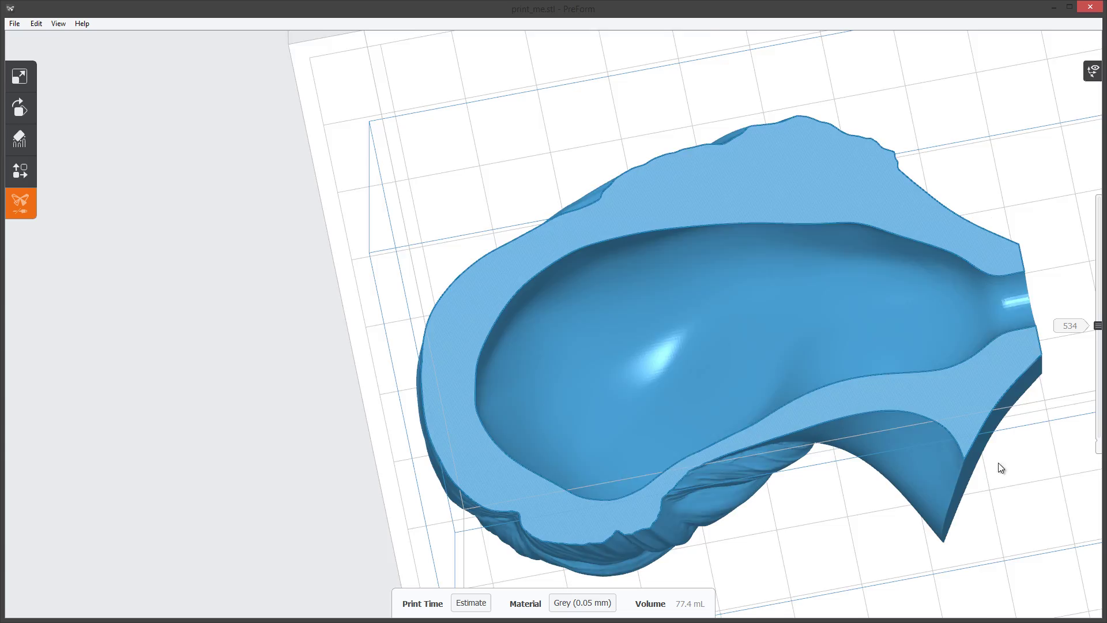
pyautogui.moveTo(1001, 467); pyautogui.dragTo(704, 346, button='right')
pyautogui.scroll(-5, 826, 374)
# - Tilt the bust with the Orientation tool to about X 144.91, Y -0.13, Z 2.19
pyautogui.click(21, 138)
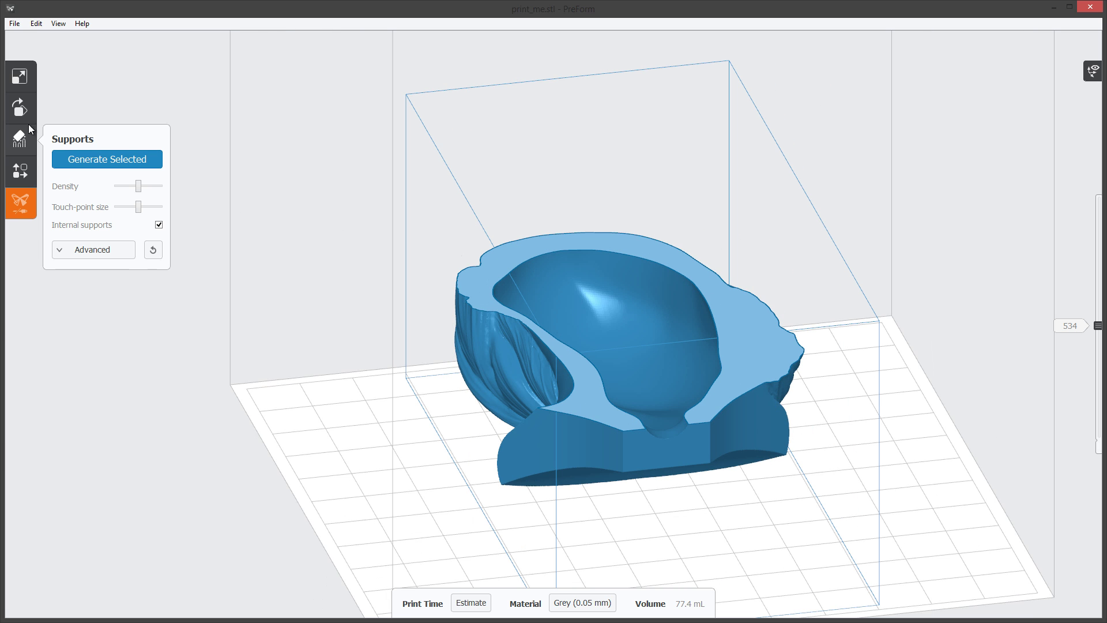
pyautogui.click(21, 107)
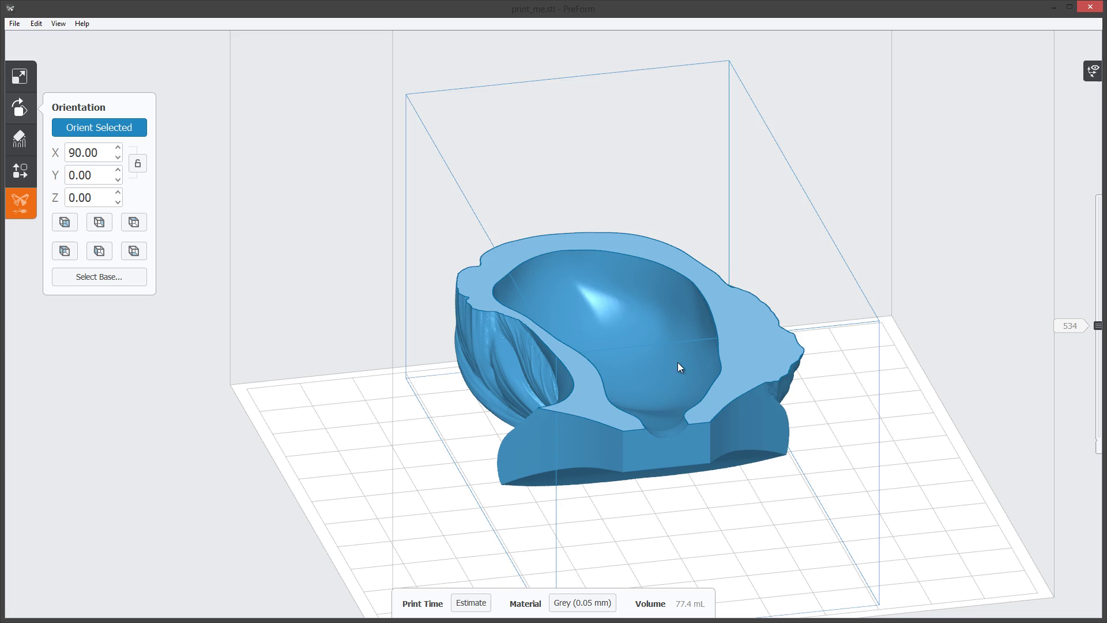
pyautogui.moveTo(677, 368); pyautogui.dragTo(557, 318)
pyautogui.moveTo(555, 313); pyautogui.dragTo(596, 326, button='right')
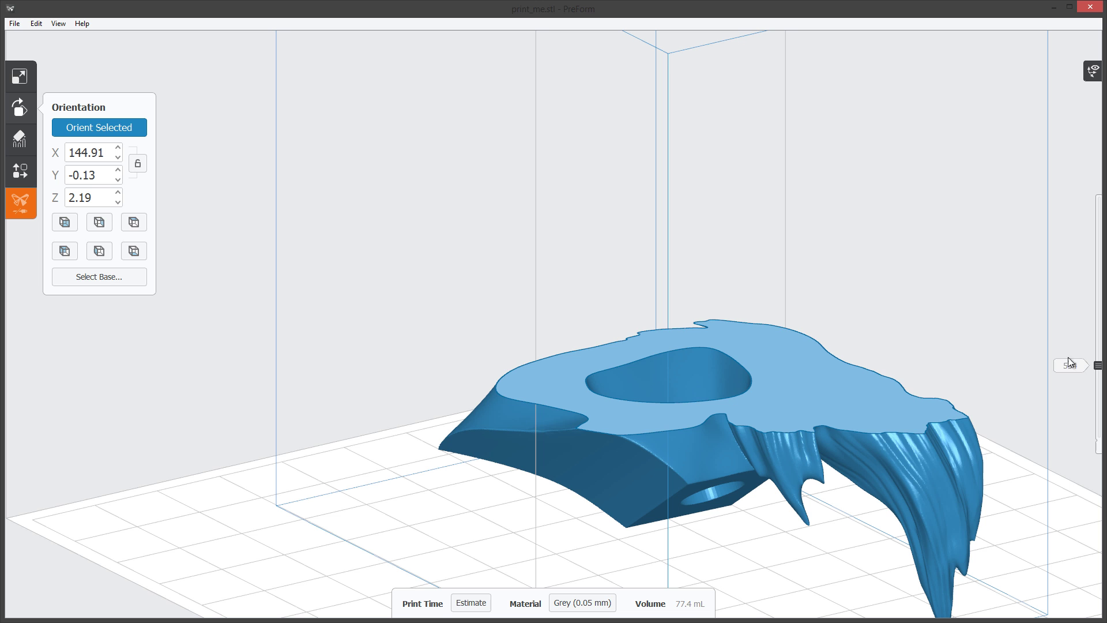
# - Check the earlobe's lowest slices at layers 277 and 236 from several angles
pyautogui.moveTo(1100, 372)
pyautogui.mouseDown()
pyautogui.moveTo(1099, 410)
pyautogui.moveTo(1099, 369)
pyautogui.mouseUp()
pyautogui.moveTo(759, 403); pyautogui.dragTo(709, 272, button='right')
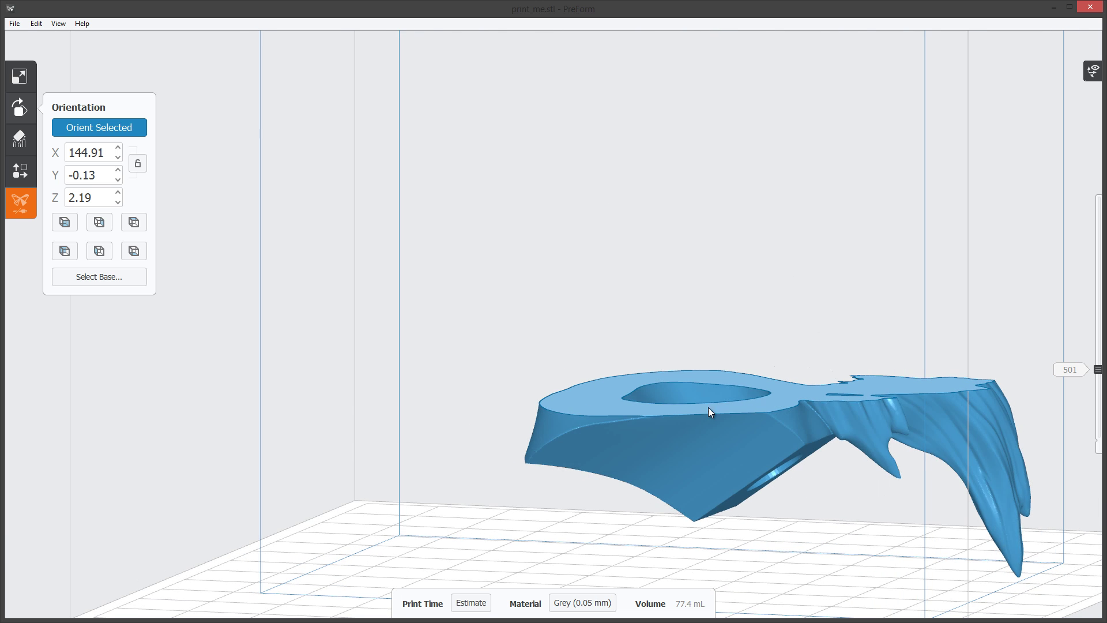
pyautogui.moveTo(709, 408); pyautogui.dragTo(853, 445, button='right')
pyautogui.moveTo(650, 429); pyautogui.dragTo(1086, 373, button='right')
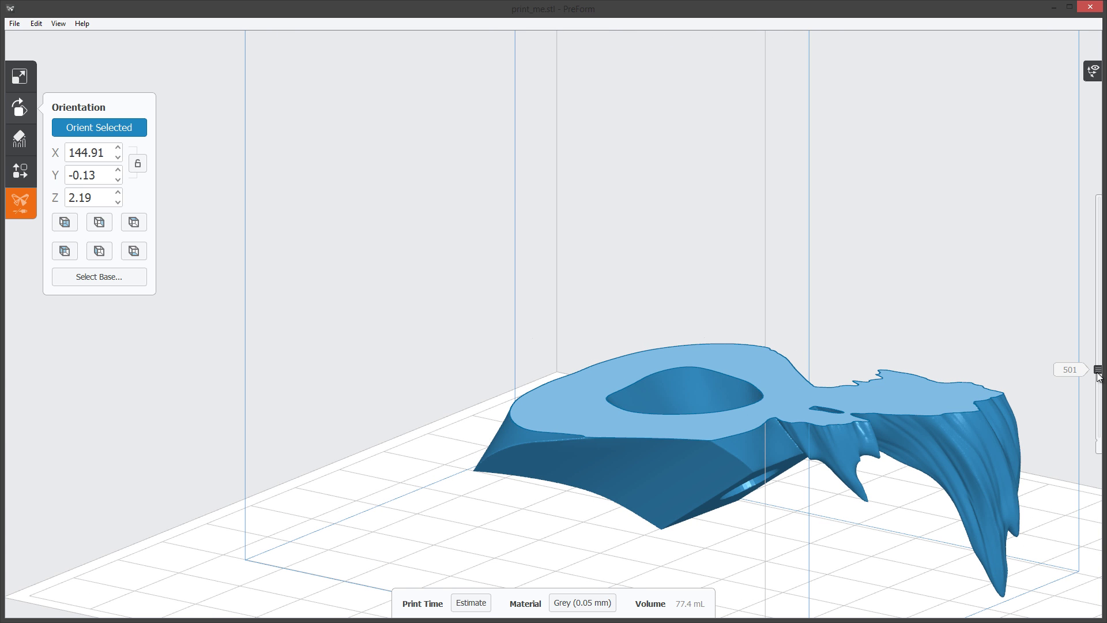
pyautogui.moveTo(1099, 377); pyautogui.dragTo(1101, 413)
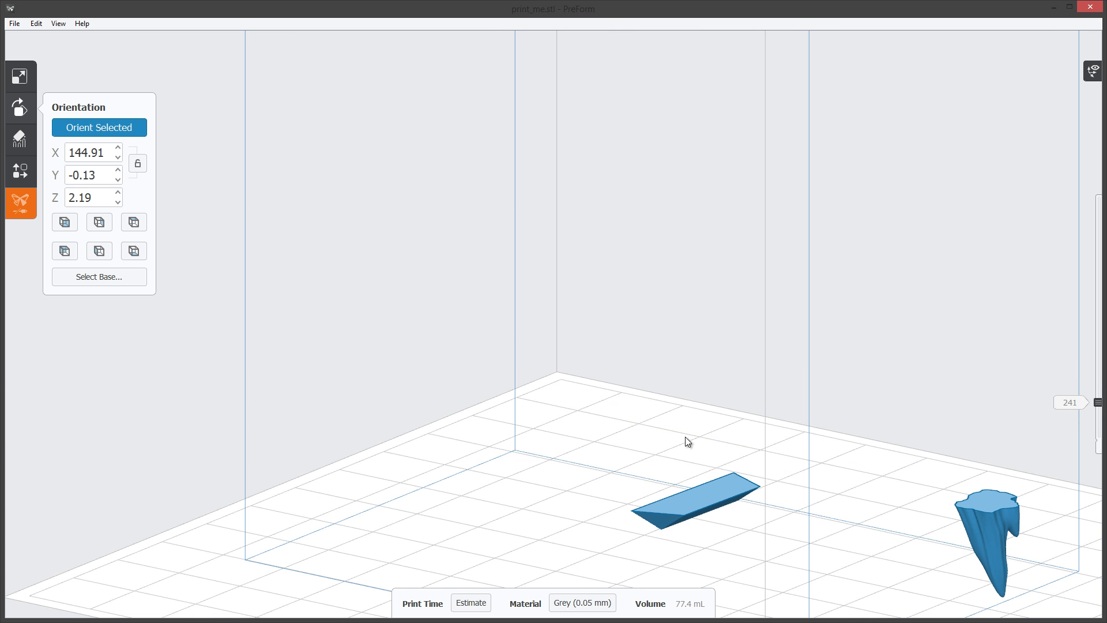
pyautogui.moveTo(686, 437); pyautogui.dragTo(773, 413, button='right')
# - Raise the slice preview through layers 442 and 612, settling at layer 577
pyautogui.moveTo(1099, 397); pyautogui.dragTo(1099, 378)
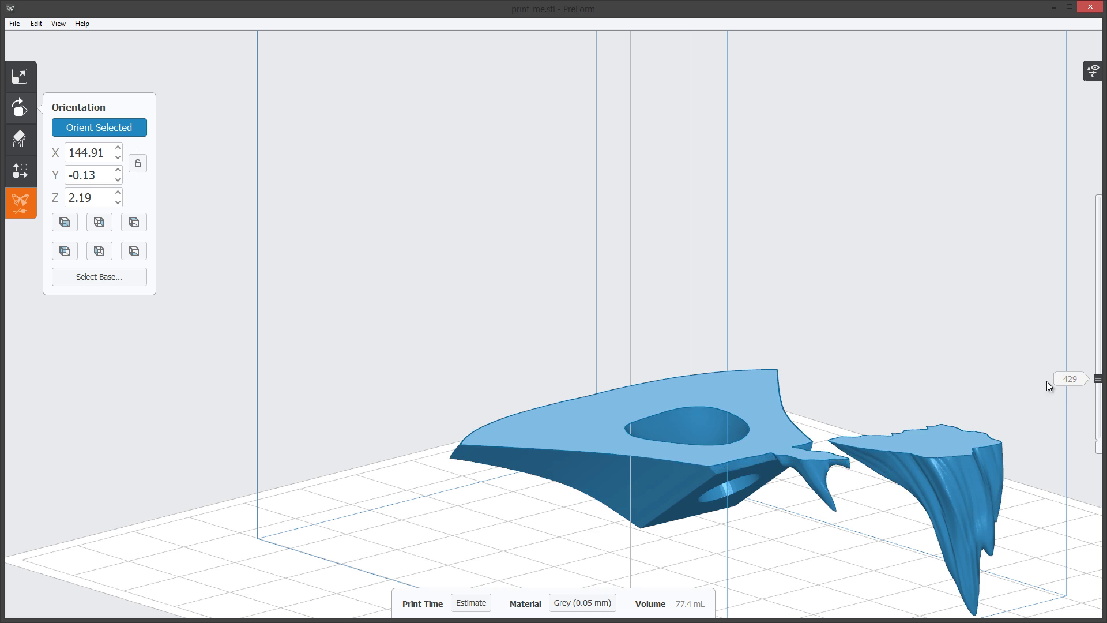
pyautogui.moveTo(1048, 383); pyautogui.dragTo(1077, 388, button='right')
pyautogui.moveTo(1100, 378); pyautogui.dragTo(1099, 356)
pyautogui.moveTo(804, 403); pyautogui.dragTo(788, 342, button='right')
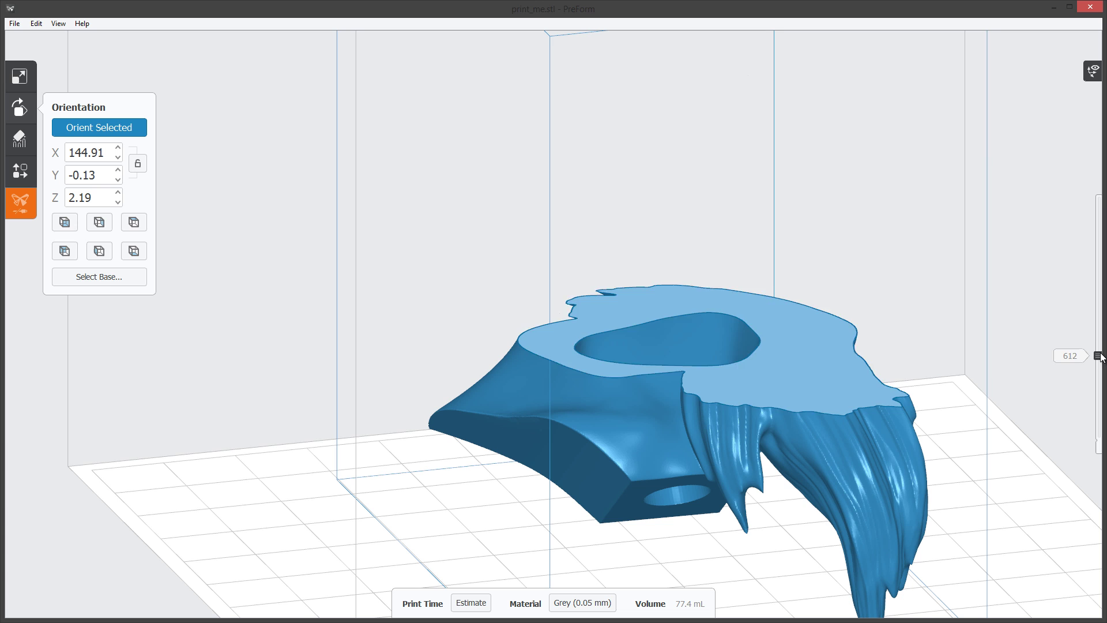
pyautogui.moveTo(1099, 356)
pyautogui.mouseDown()
pyautogui.moveTo(1099, 346)
pyautogui.moveTo(1099, 360)
pyautogui.mouseUp()
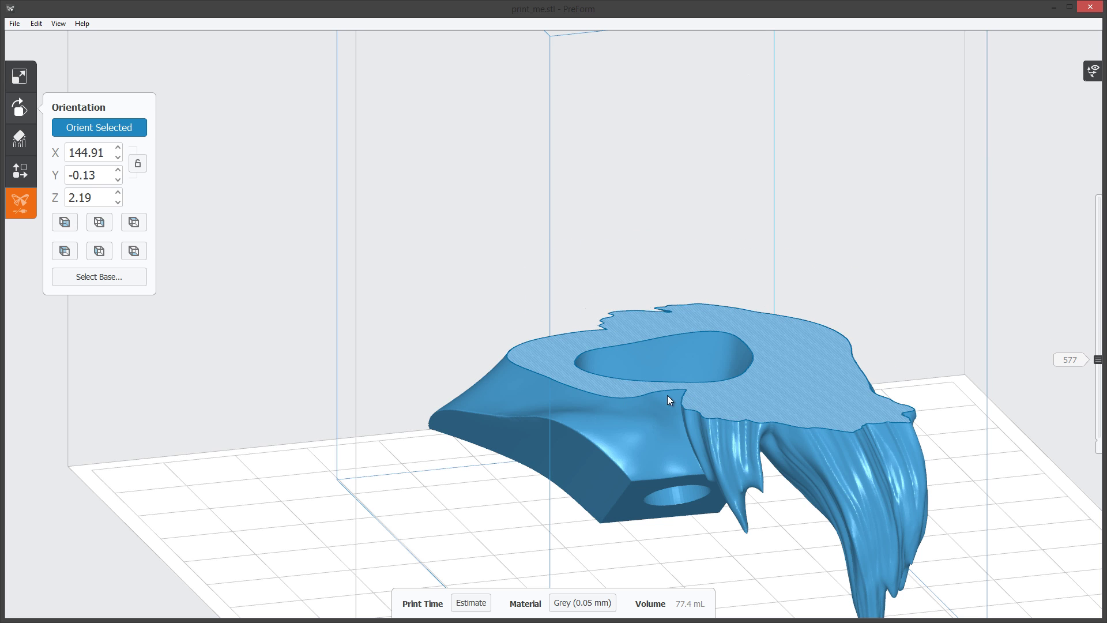
pyautogui.moveTo(694, 394); pyautogui.dragTo(897, 423, button='right')
pyautogui.moveTo(1099, 360); pyautogui.dragTo(1092, 331)
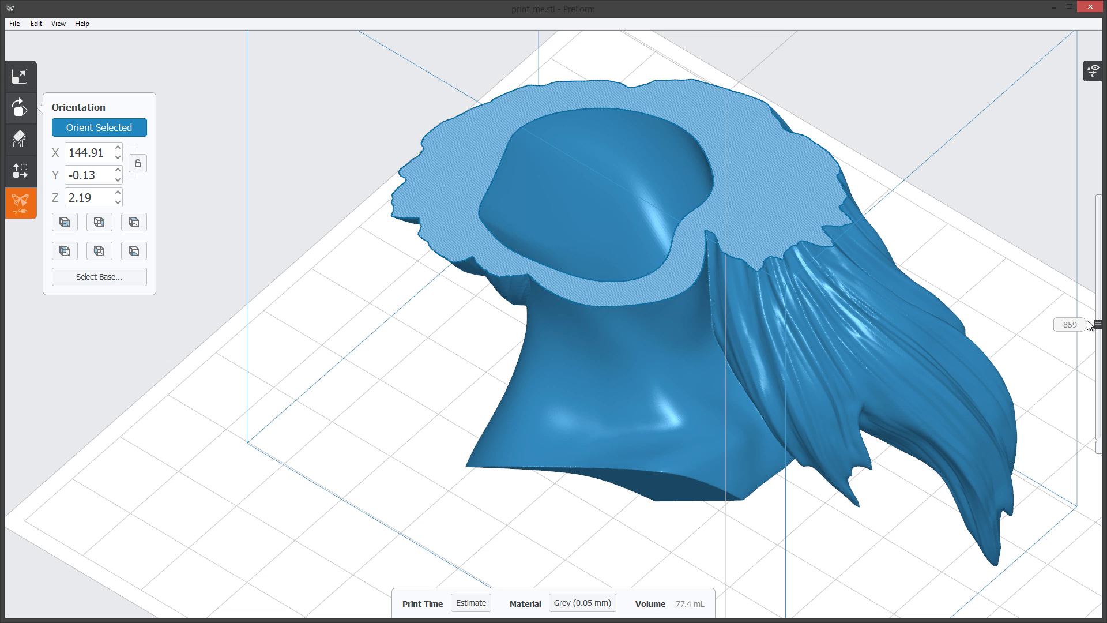
pyautogui.moveTo(1089, 325); pyautogui.dragTo(1067, 291)
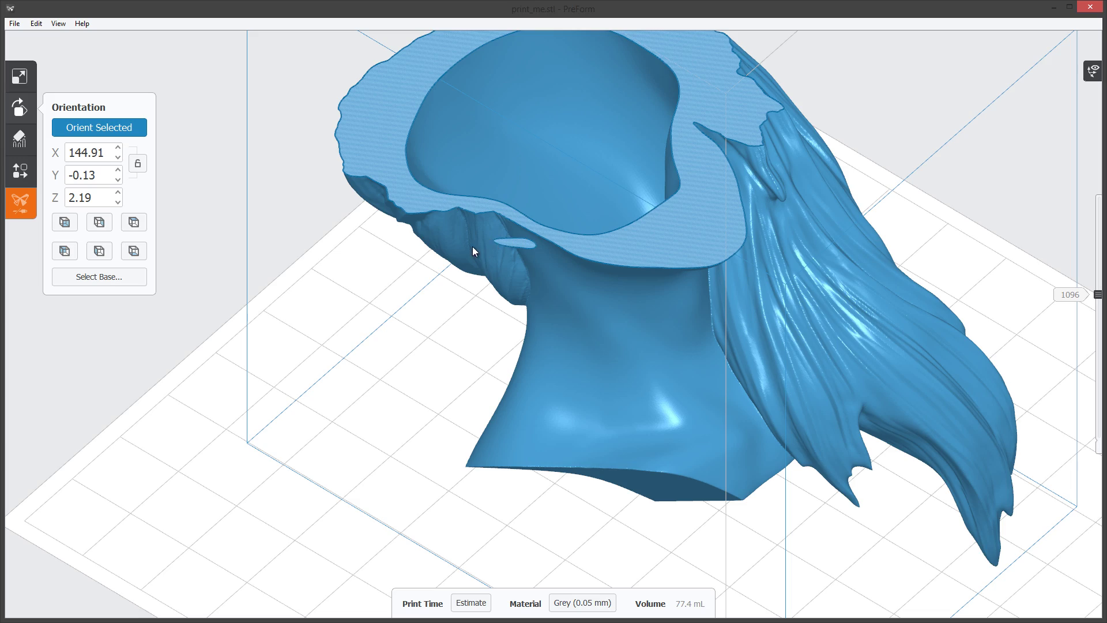
pyautogui.scroll(2, 472, 246)
pyautogui.moveTo(598, 358); pyautogui.dragTo(666, 312, button='right')
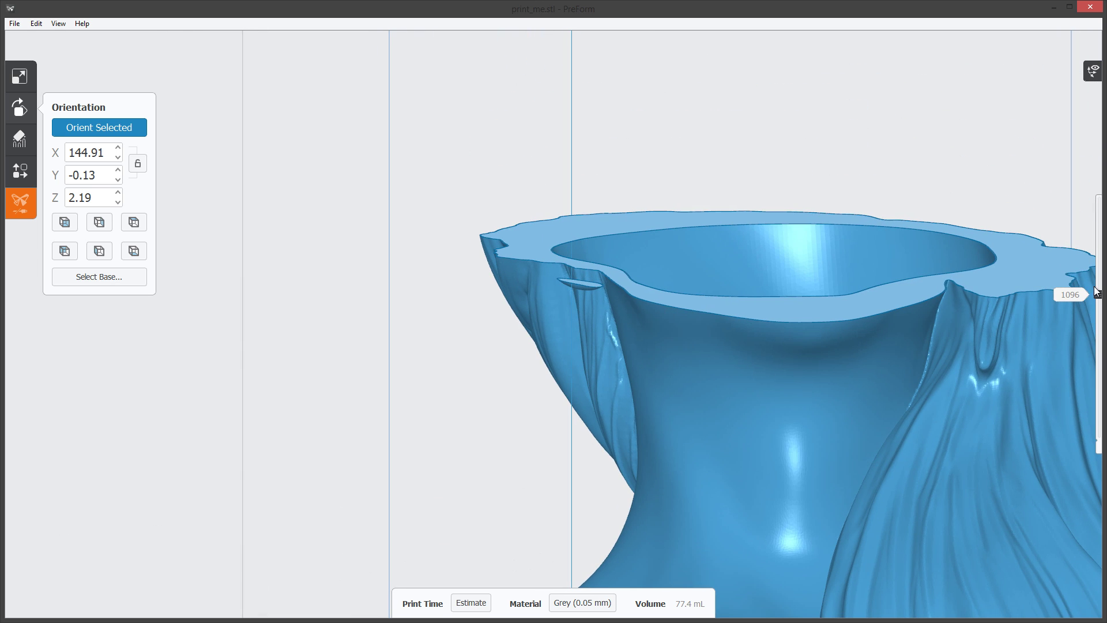
pyautogui.moveTo(1099, 295); pyautogui.dragTo(1099, 296)
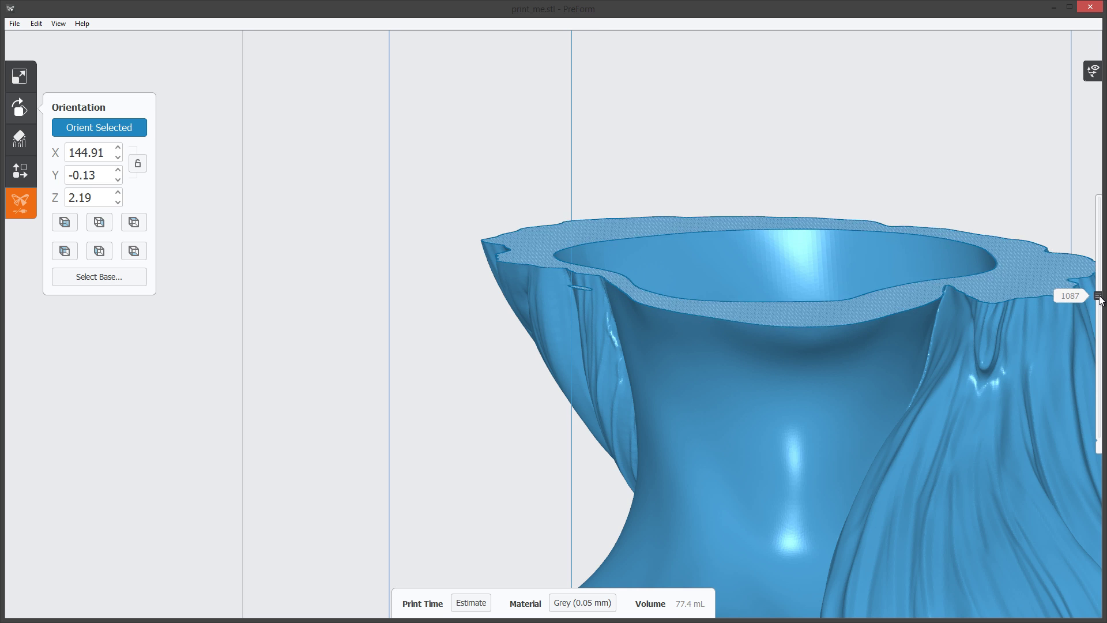
pyautogui.moveTo(526, 293); pyautogui.dragTo(602, 324, button='right')
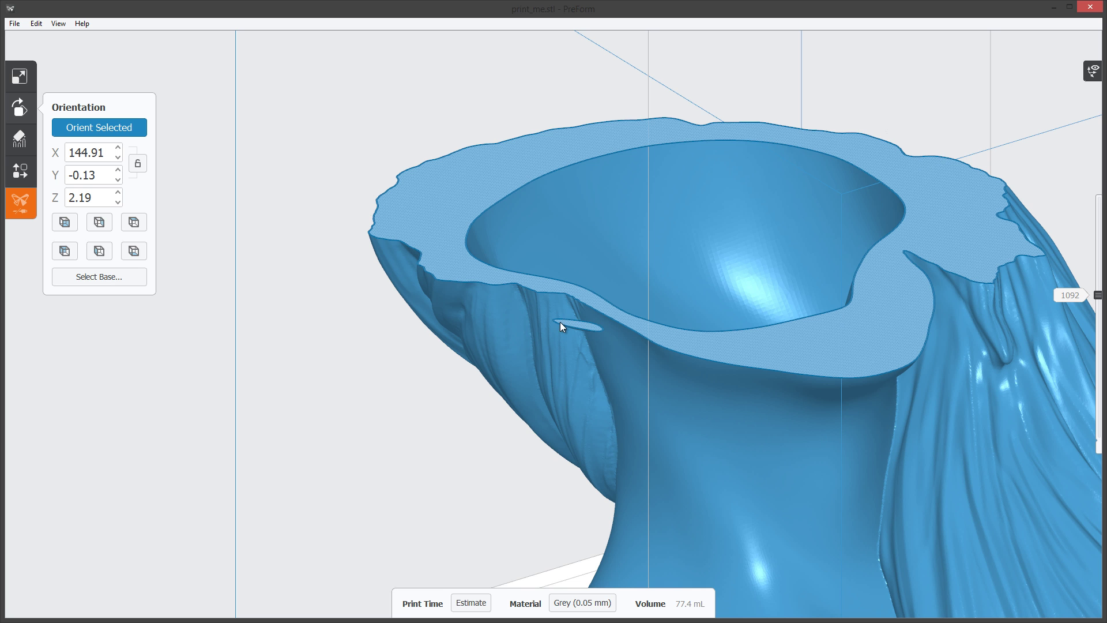
pyautogui.moveTo(526, 328); pyautogui.dragTo(563, 322, button='right')
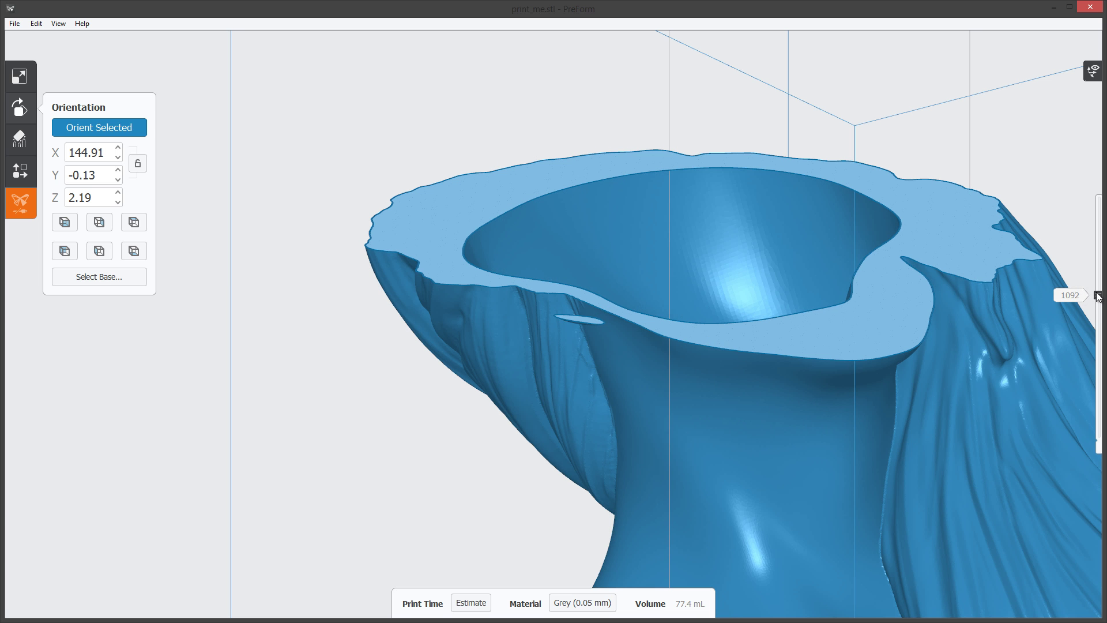
pyautogui.moveTo(1098, 295); pyautogui.dragTo(1098, 291)
pyautogui.moveTo(530, 326); pyautogui.dragTo(990, 293, button='right')
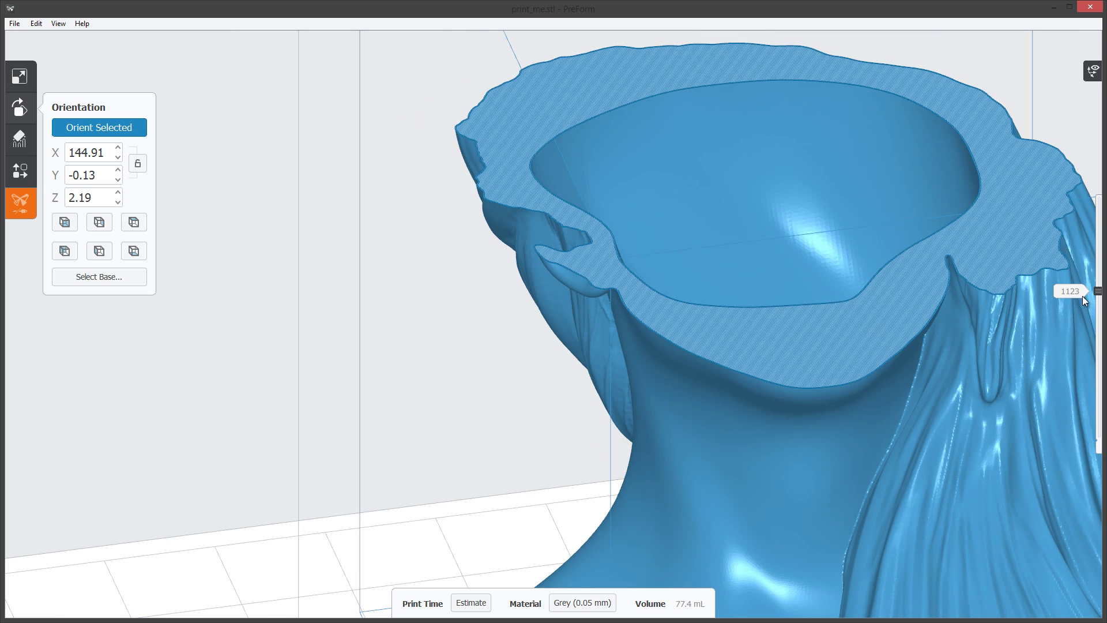
pyautogui.moveTo(1097, 293); pyautogui.dragTo(1097, 298)
pyautogui.moveTo(545, 320); pyautogui.dragTo(1067, 282, button='right')
pyautogui.moveTo(1098, 298); pyautogui.dragTo(1097, 294)
pyautogui.scroll(-5, 790, 384)
pyautogui.moveTo(734, 384); pyautogui.dragTo(877, 329, button='right')
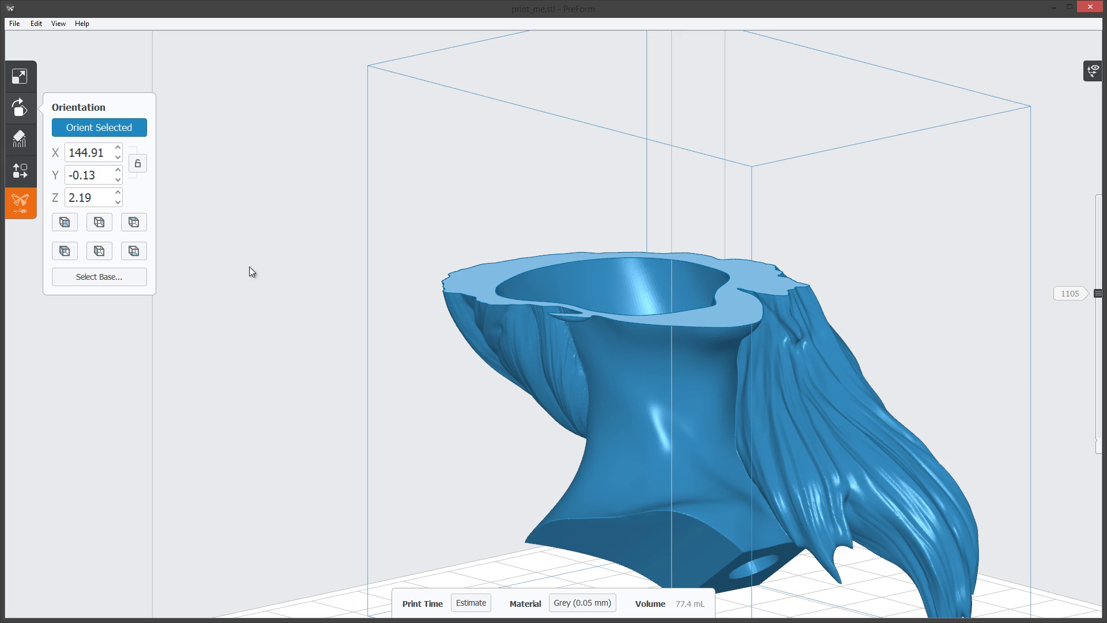
pyautogui.moveTo(660, 339); pyautogui.dragTo(776, 298, button='right')
pyautogui.moveTo(636, 340); pyautogui.dragTo(586, 316, button='right')
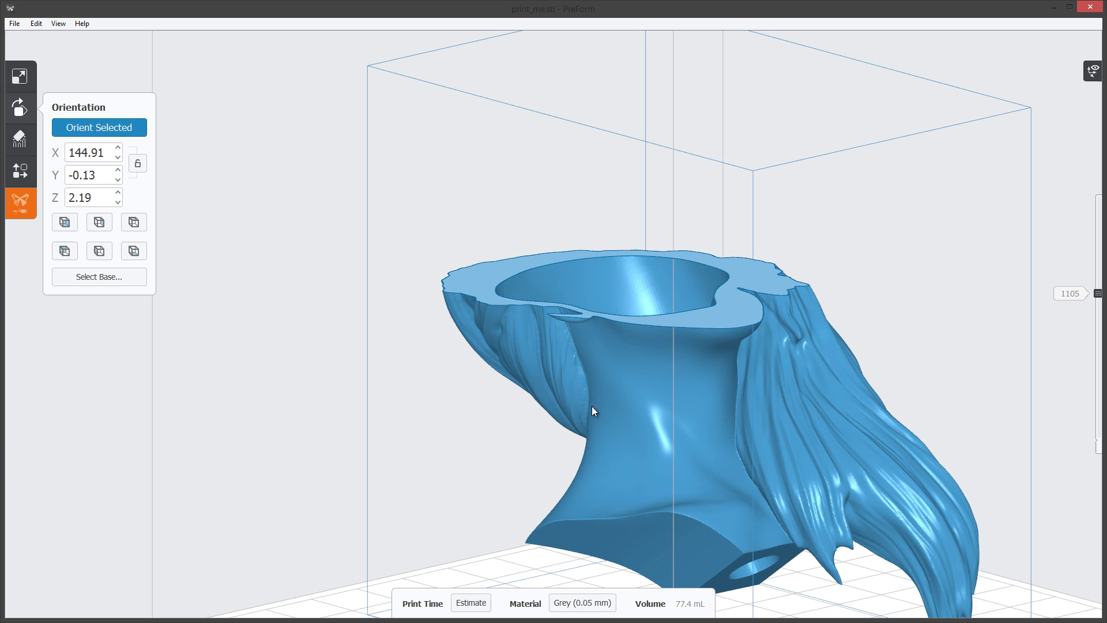
pyautogui.moveTo(614, 413); pyautogui.dragTo(717, 350, button='right')
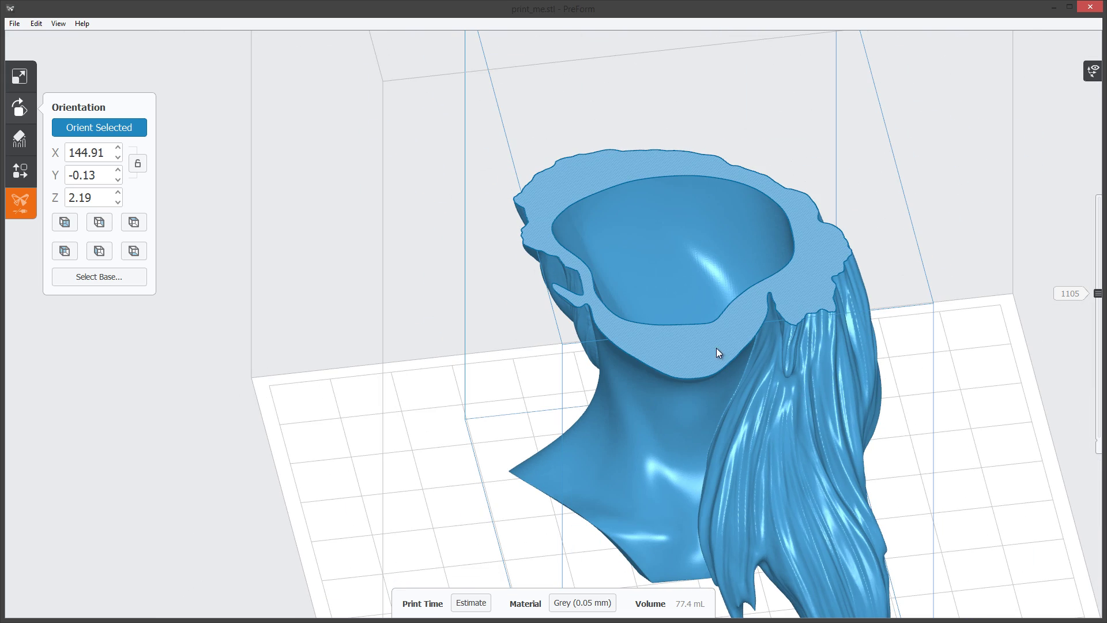
pyautogui.moveTo(717, 394); pyautogui.dragTo(580, 357, button='right')
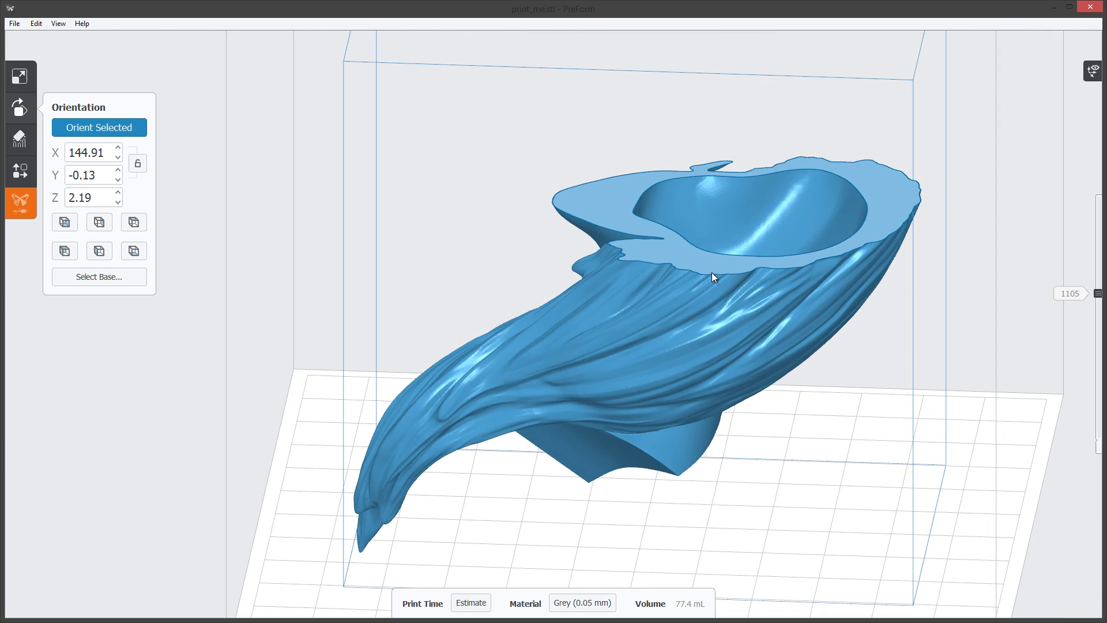
pyautogui.moveTo(712, 275); pyautogui.dragTo(798, 222, button='right')
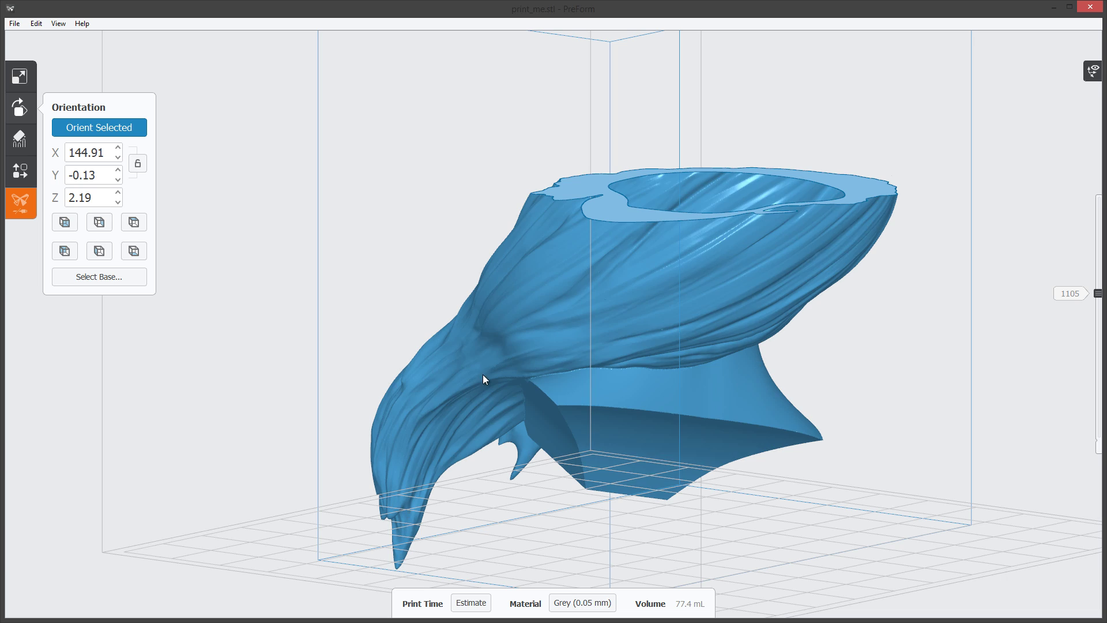
pyautogui.moveTo(485, 379); pyautogui.dragTo(701, 334, button='right')
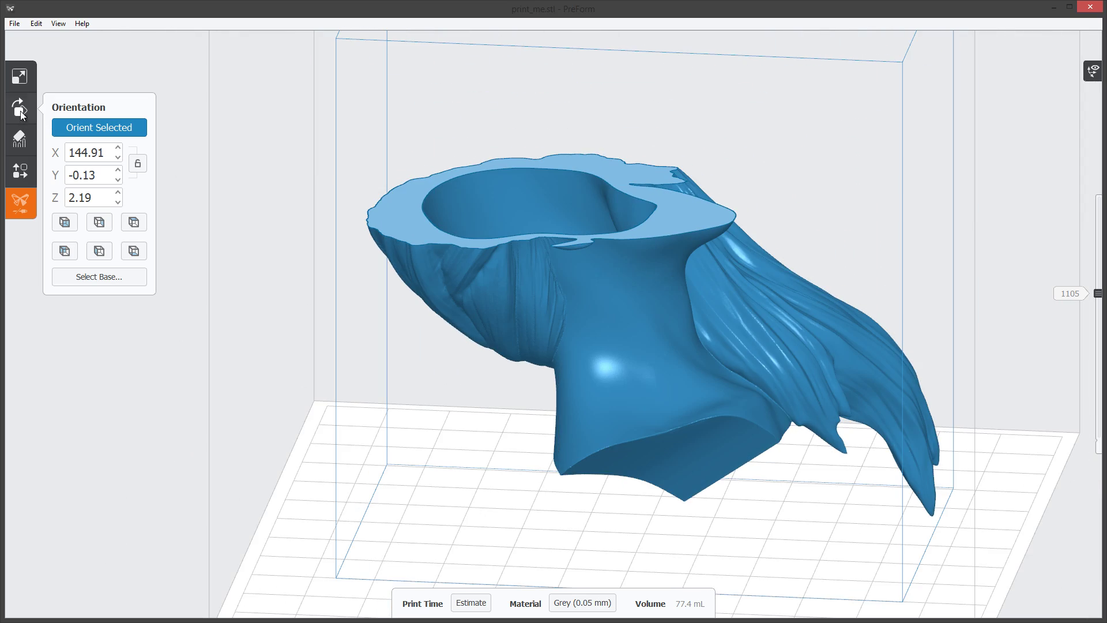
# - Rotate the bust to X 145.43, Y 21.84, Z 2.85 and raise the slice to layer 1293
pyautogui.moveTo(583, 334); pyautogui.dragTo(608, 73)
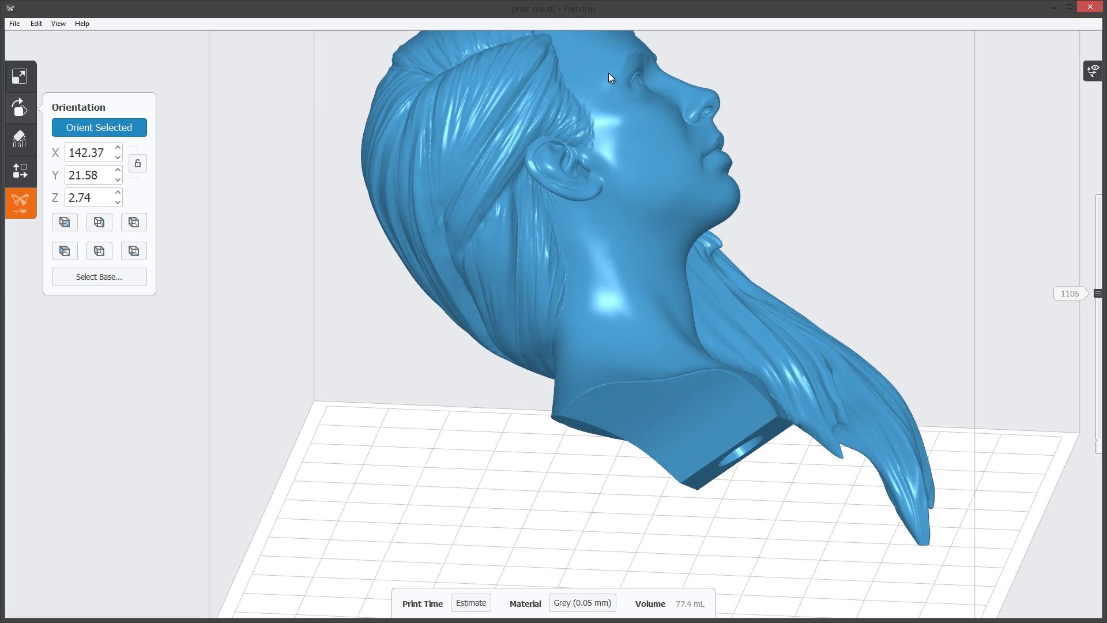
pyautogui.moveTo(753, 278); pyautogui.dragTo(815, 287, button='right')
pyautogui.scroll(3, 570, 299)
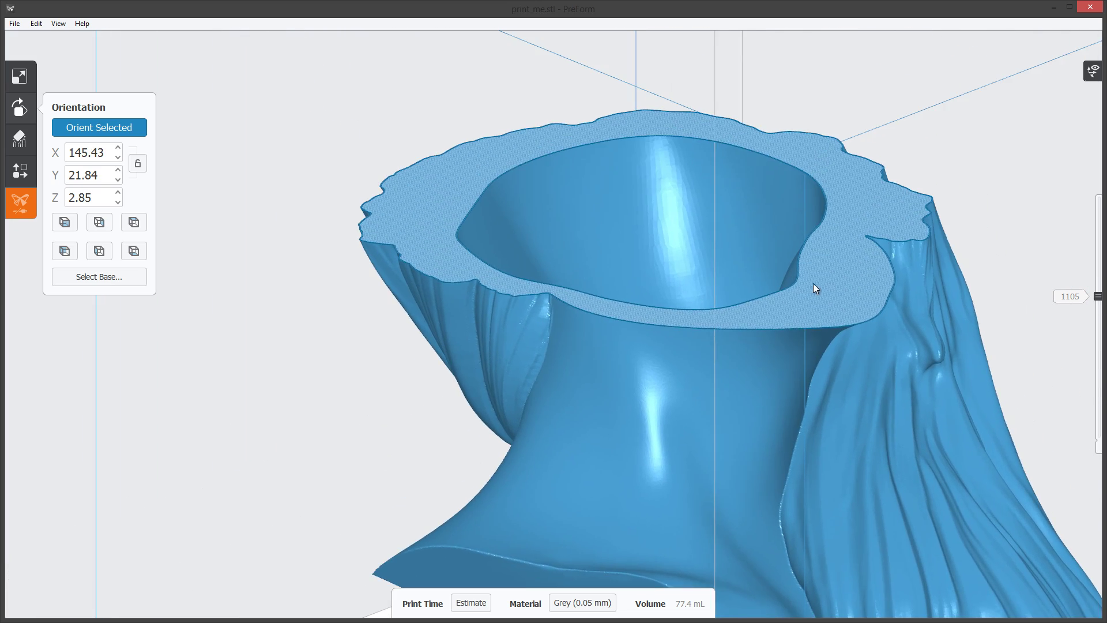
pyautogui.moveTo(1099, 296)
pyautogui.mouseDown()
pyautogui.moveTo(1099, 307)
pyautogui.moveTo(1095, 277)
pyautogui.mouseUp()
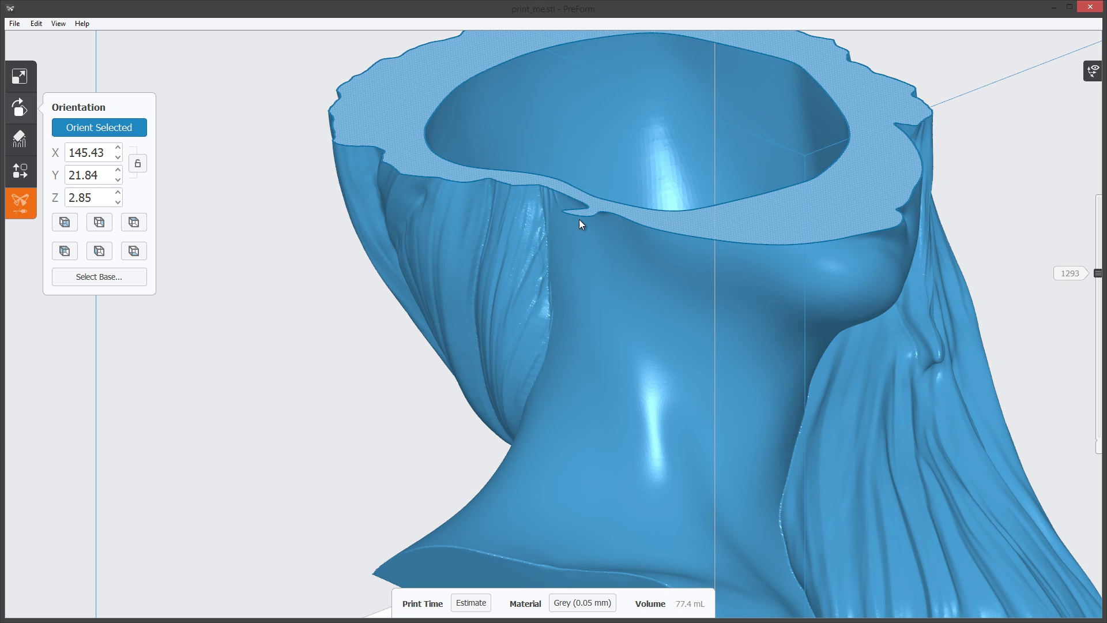
# - Tilt the bust to X 147.50, Y 24.56 and raise the slice preview to later layers
pyautogui.moveTo(653, 281); pyautogui.dragTo(653, 249, button='right')
pyautogui.moveTo(653, 248); pyautogui.dragTo(648, 208)
pyautogui.moveTo(845, 231); pyautogui.dragTo(590, 266)
pyautogui.moveTo(590, 265); pyautogui.dragTo(1097, 275, button='right')
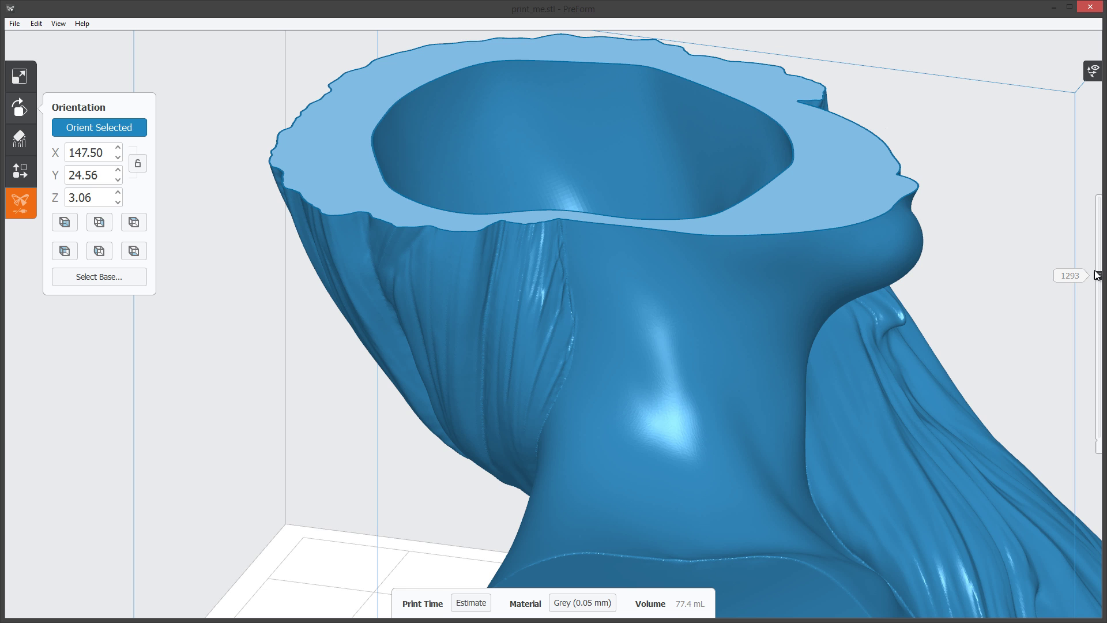
pyautogui.moveTo(1099, 276); pyautogui.dragTo(1097, 272)
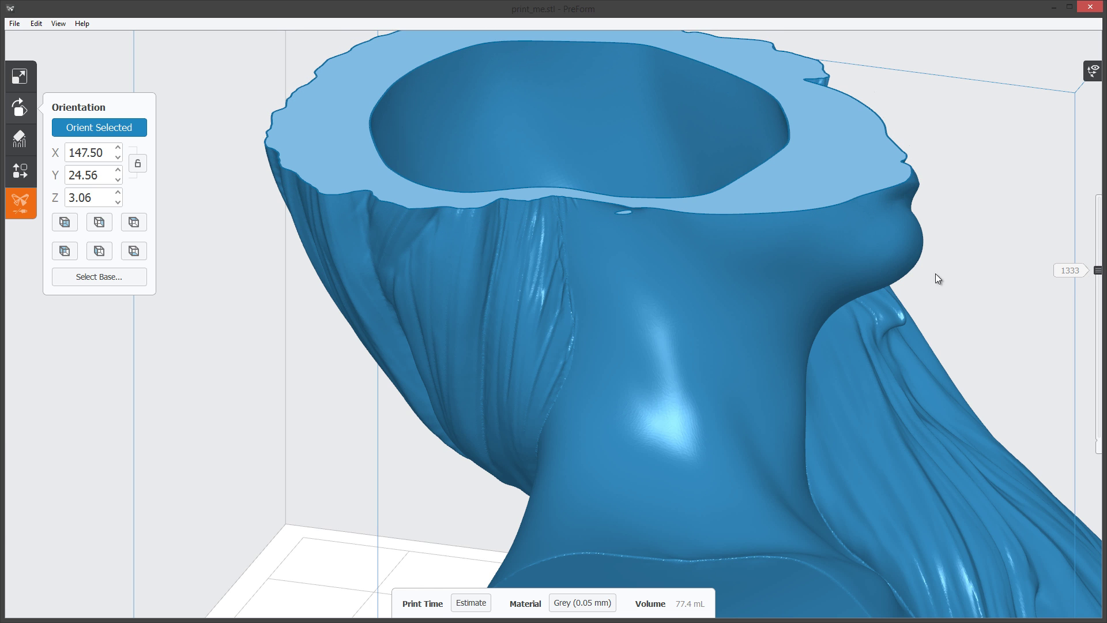
pyautogui.moveTo(935, 273); pyautogui.dragTo(611, 226, button='right')
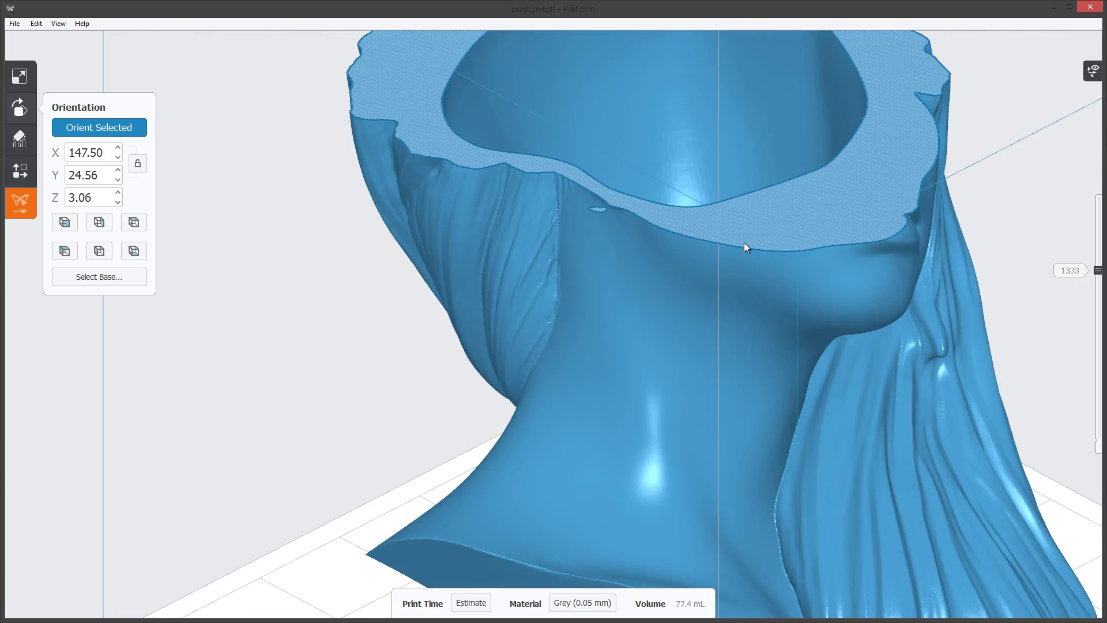
# - Re-tilt the bust to X 135.61, Y 29.62, Z 2.55 and nudge the slice up
pyautogui.moveTo(745, 248); pyautogui.dragTo(1064, 283, button='right')
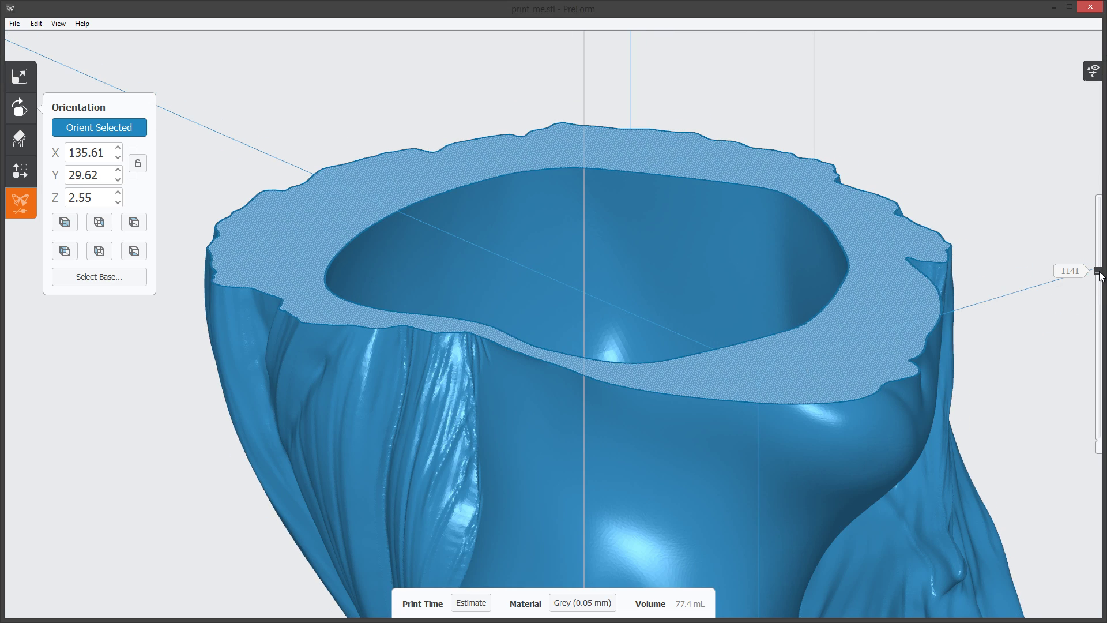
pyautogui.moveTo(1101, 276); pyautogui.dragTo(1101, 273)
pyautogui.moveTo(1038, 286); pyautogui.dragTo(794, 331, button='right')
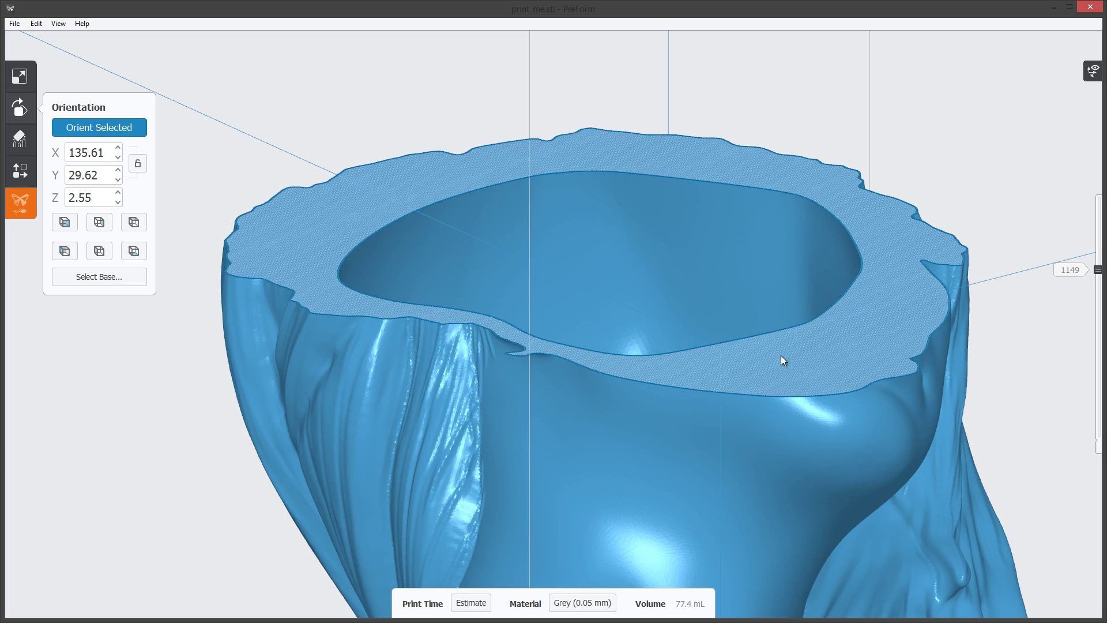
pyautogui.moveTo(781, 356); pyautogui.dragTo(775, 324, button='right')
pyautogui.scroll(4, 1100, 271)
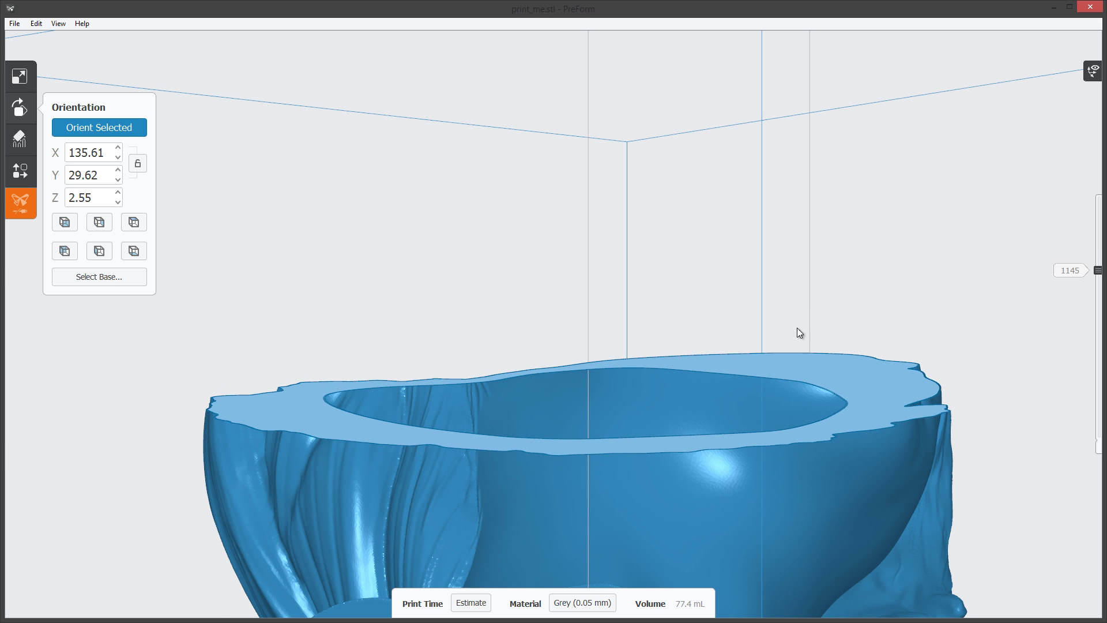
# - Orbit over the cut rim and set the slice preview back to layer 1149
pyautogui.moveTo(798, 329); pyautogui.dragTo(697, 363, button='right')
pyautogui.scroll(4, 1098, 274)
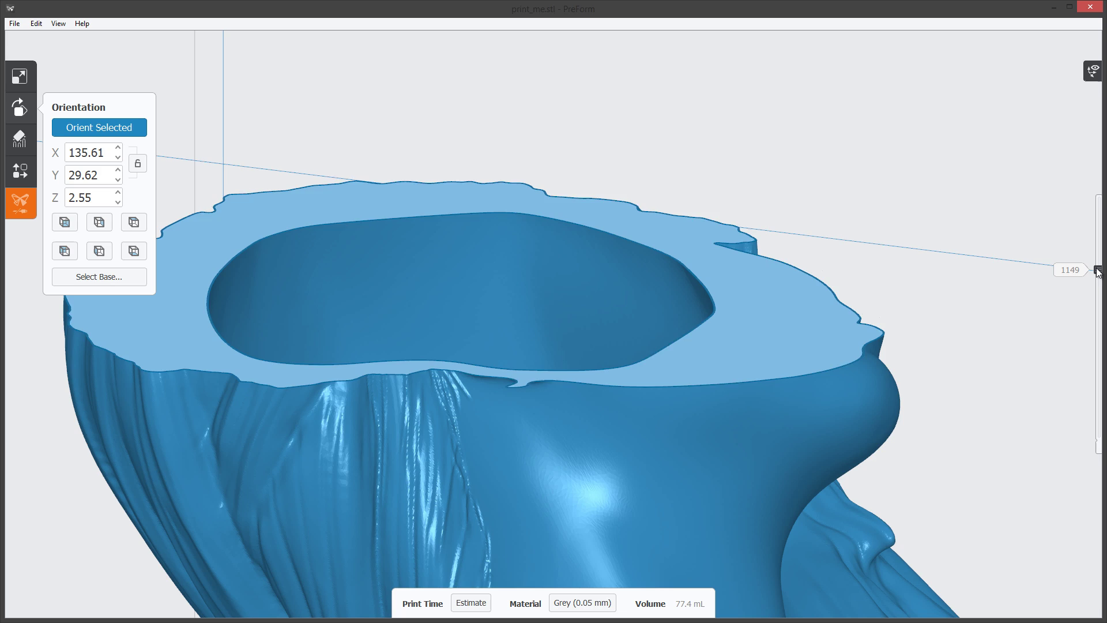
pyautogui.scroll(-8, 1098, 271)
pyautogui.moveTo(523, 411); pyautogui.dragTo(472, 415, button='right')
pyautogui.moveTo(532, 369); pyautogui.dragTo(608, 374, button='right')
# - Orbit around the hair side and base block, lowering the slice preview to about layer 1045
pyautogui.moveTo(567, 134); pyautogui.dragTo(544, 330, button='right')
pyautogui.moveTo(380, 241); pyautogui.dragTo(508, 243, button='right')
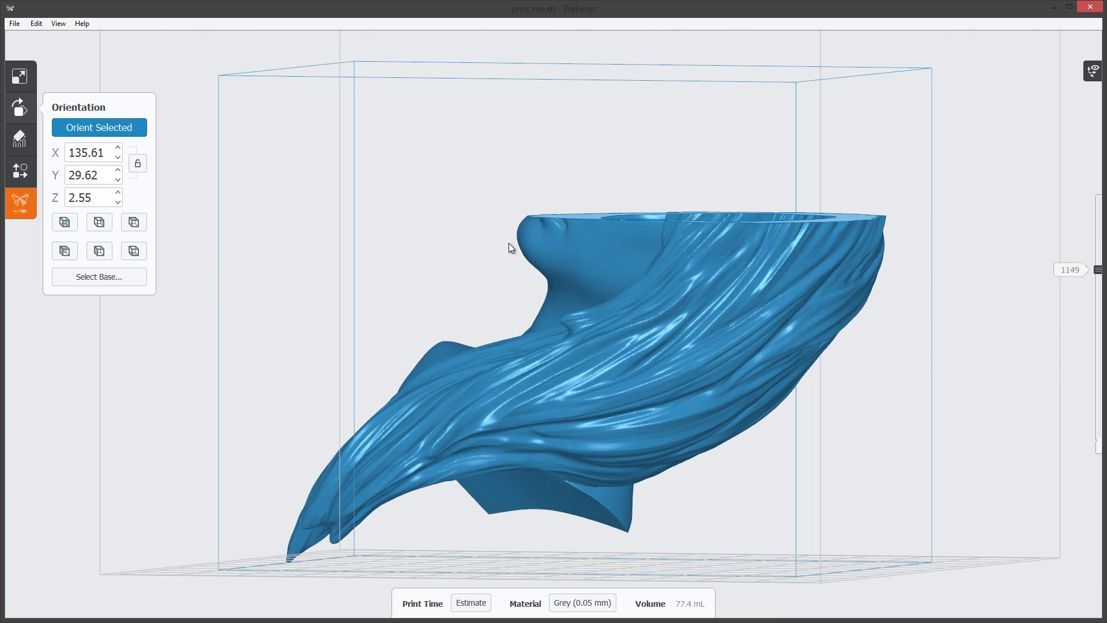
pyautogui.moveTo(1099, 277); pyautogui.dragTo(1100, 303)
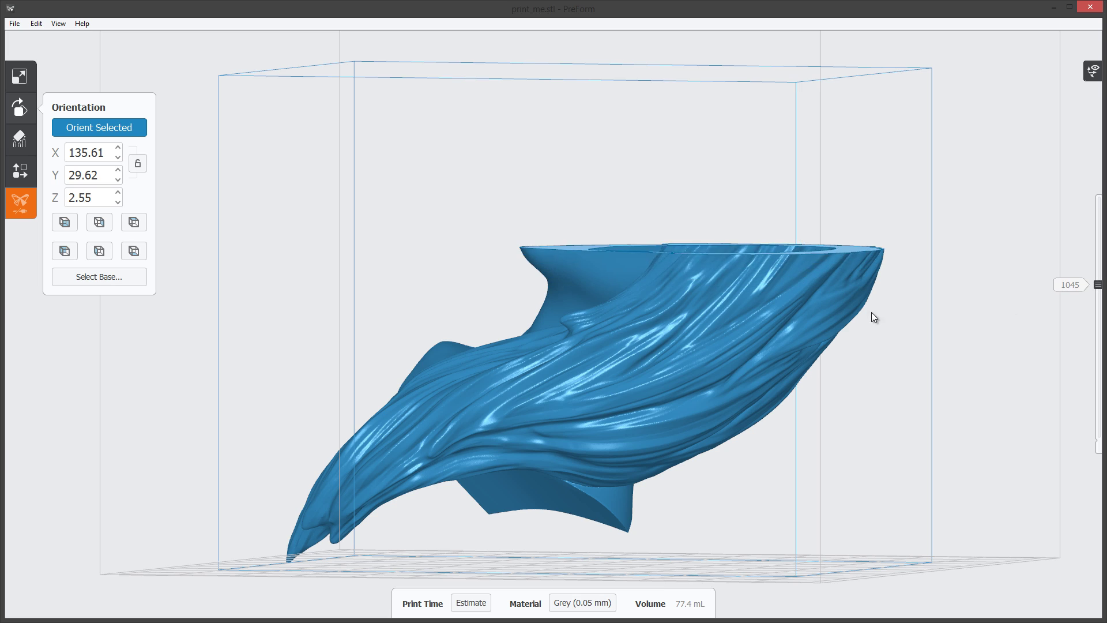
pyautogui.moveTo(871, 313); pyautogui.dragTo(719, 376, button='right')
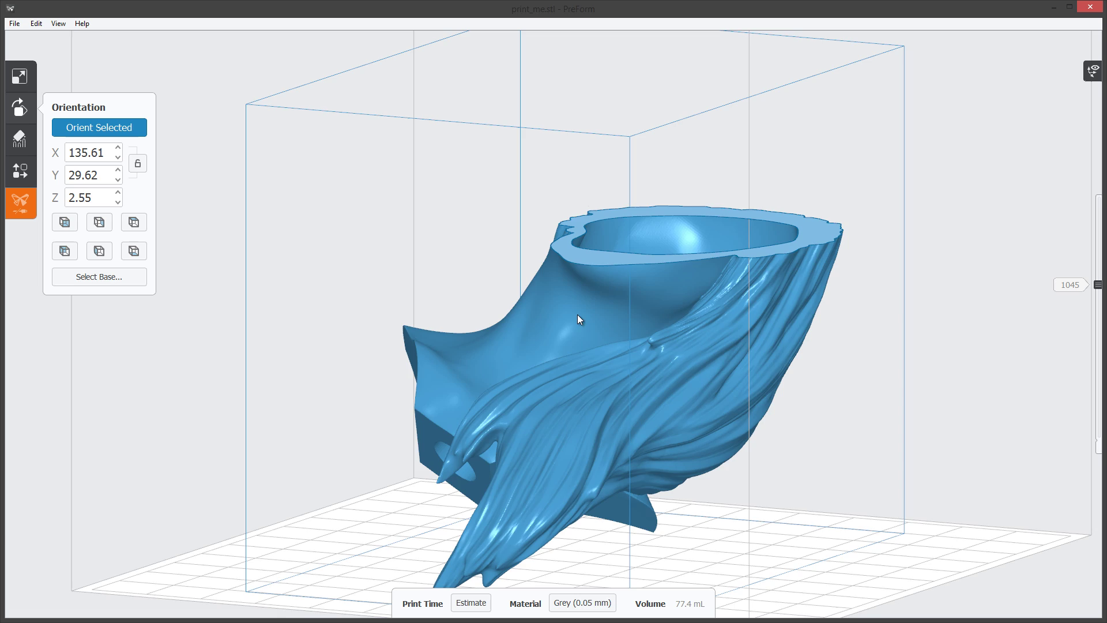
pyautogui.moveTo(580, 318); pyautogui.dragTo(1046, 594, button='right')
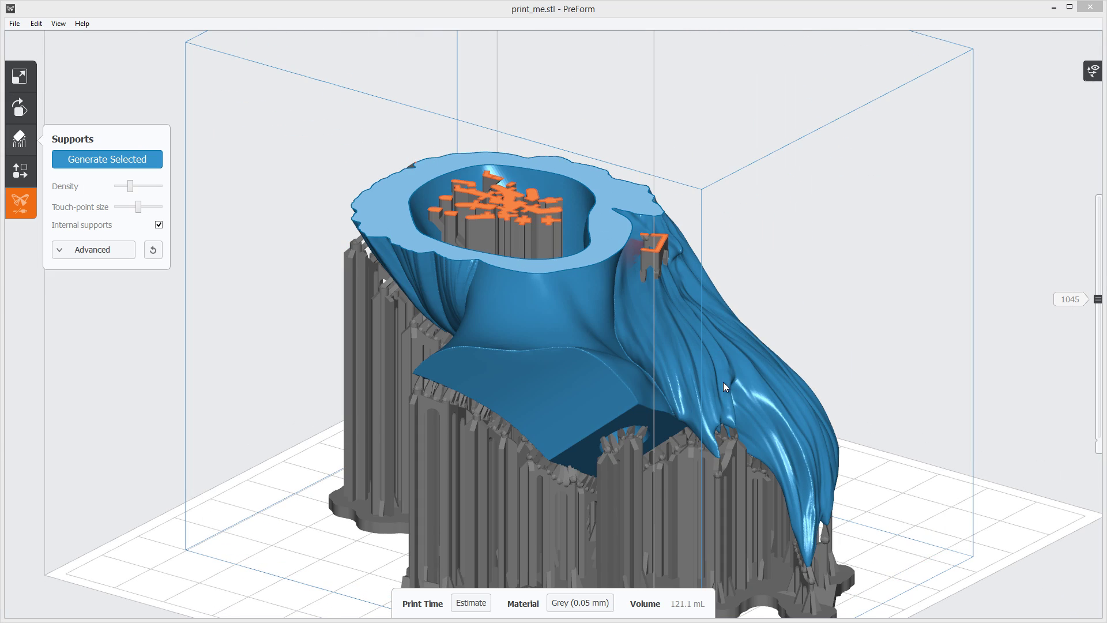
# - Orbit around the supported bust to inspect its auto-generated supports from several angles
pyautogui.moveTo(723, 382); pyautogui.dragTo(828, 425, button='right')
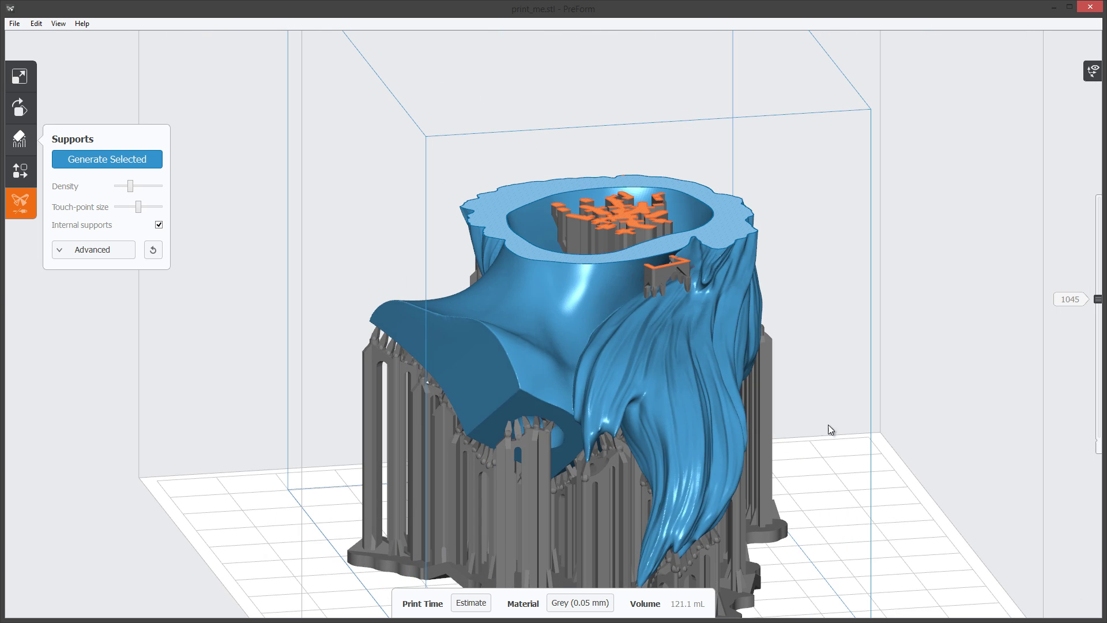
pyautogui.moveTo(953, 360); pyautogui.dragTo(958, 376, button='right')
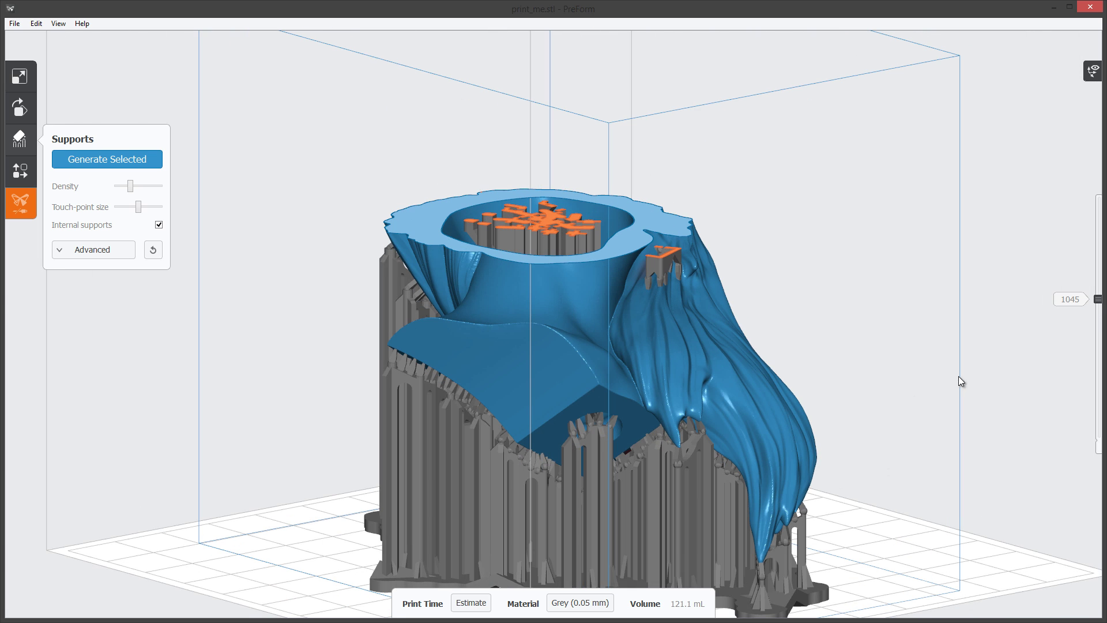
pyautogui.moveTo(810, 443); pyautogui.dragTo(637, 440, button='right')
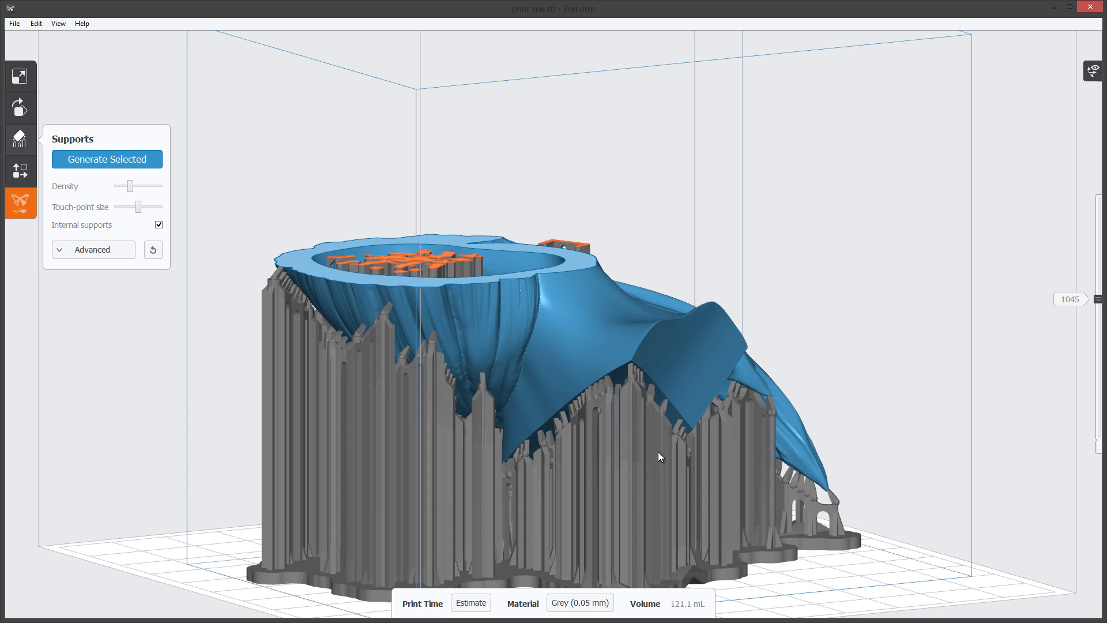
pyautogui.moveTo(774, 341); pyautogui.dragTo(489, 333, button='right')
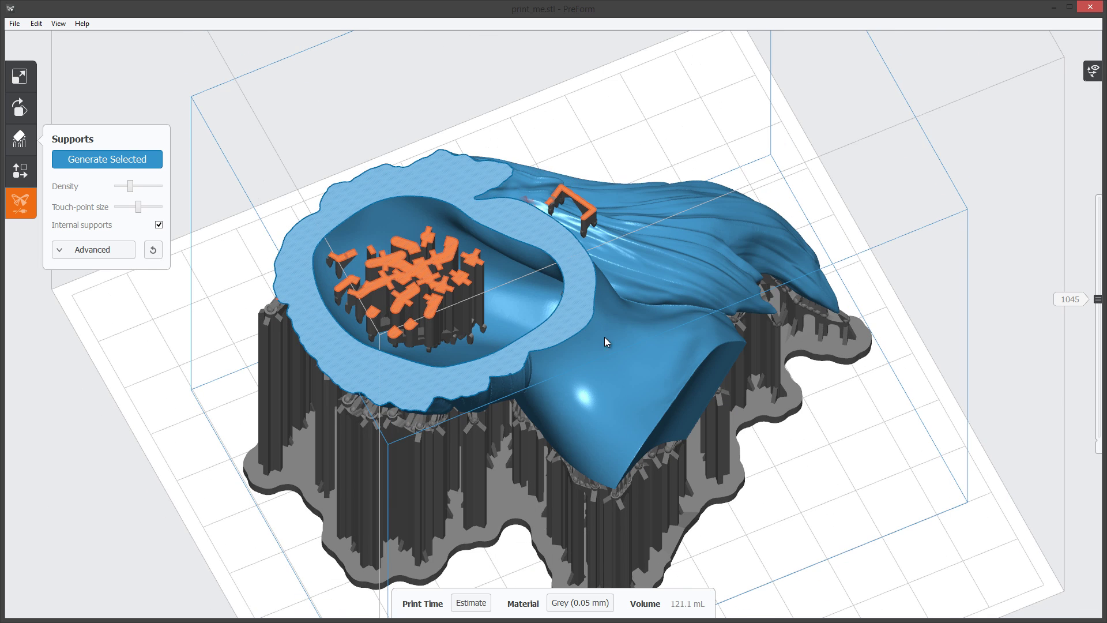
pyautogui.moveTo(604, 338); pyautogui.dragTo(1023, 305, button='right')
# - Raise the slice preview to layer 1750 and view the upturned face and hair frontally
pyautogui.moveTo(1099, 298); pyautogui.dragTo(1099, 255)
pyautogui.moveTo(940, 259); pyautogui.dragTo(506, 231, button='right')
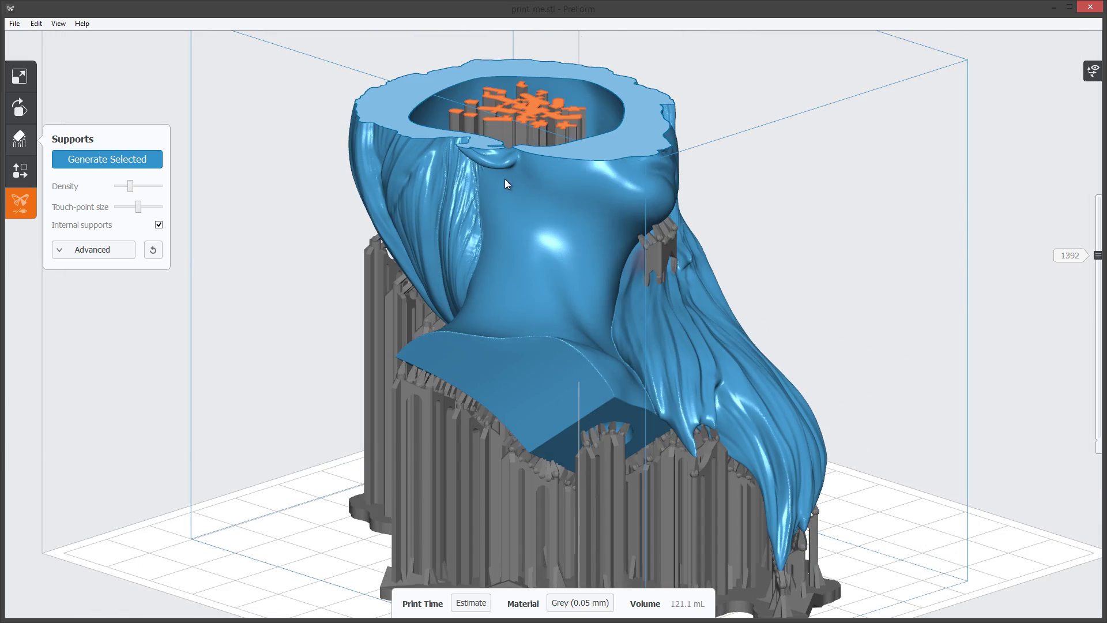
pyautogui.moveTo(505, 180); pyautogui.dragTo(655, 250, button='right')
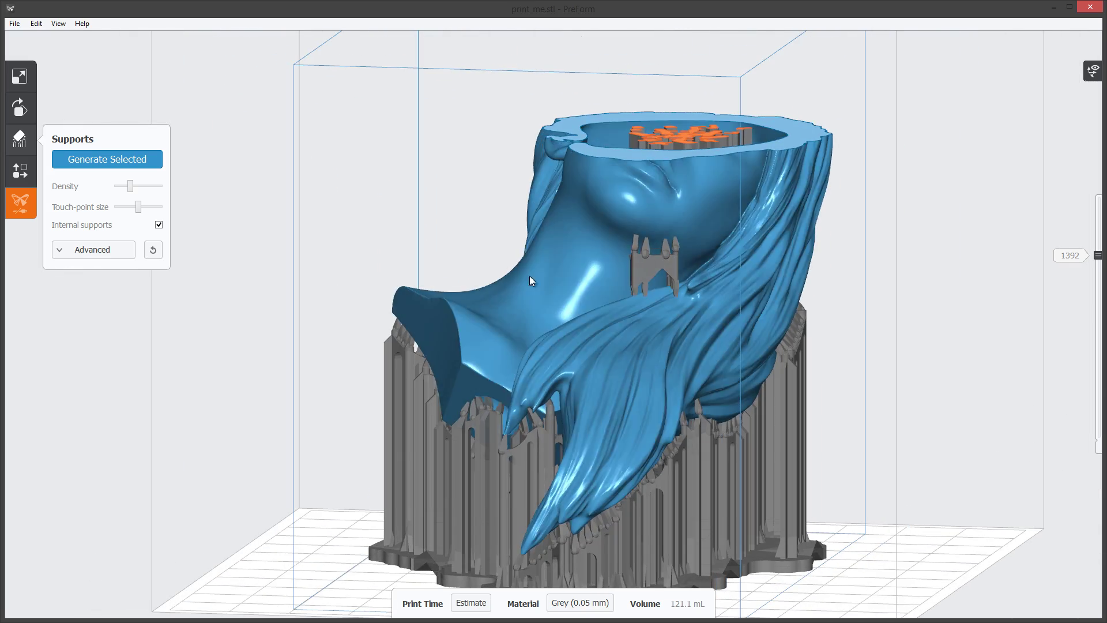
pyautogui.moveTo(532, 280); pyautogui.dragTo(539, 216, button='right')
pyautogui.moveTo(544, 146); pyautogui.dragTo(552, 287, button='right')
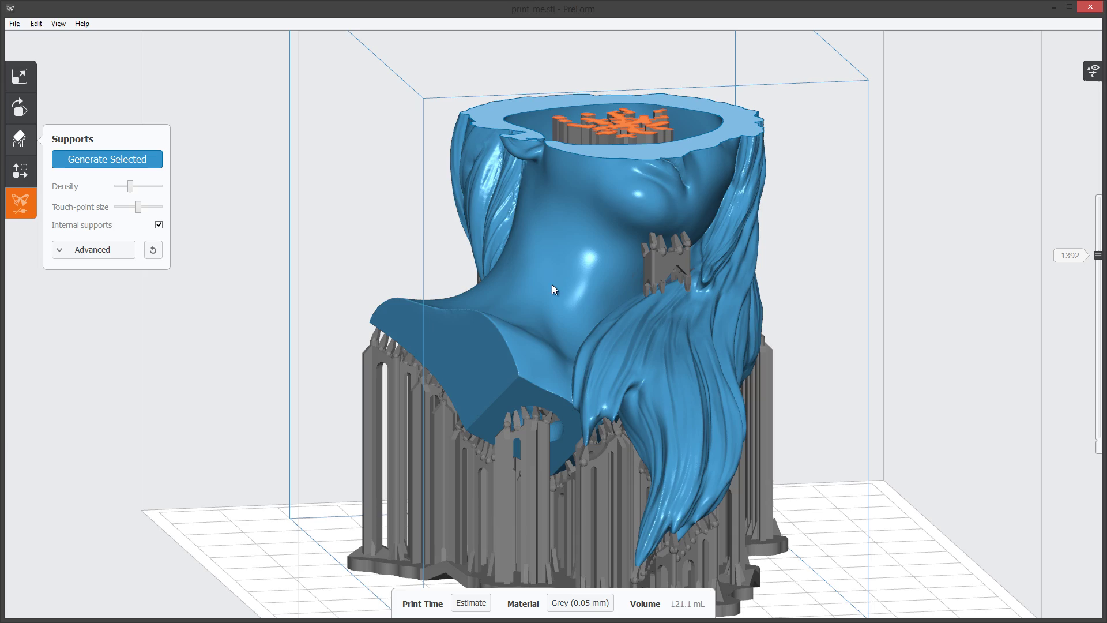
pyautogui.moveTo(559, 122); pyautogui.dragTo(747, 197, button='right')
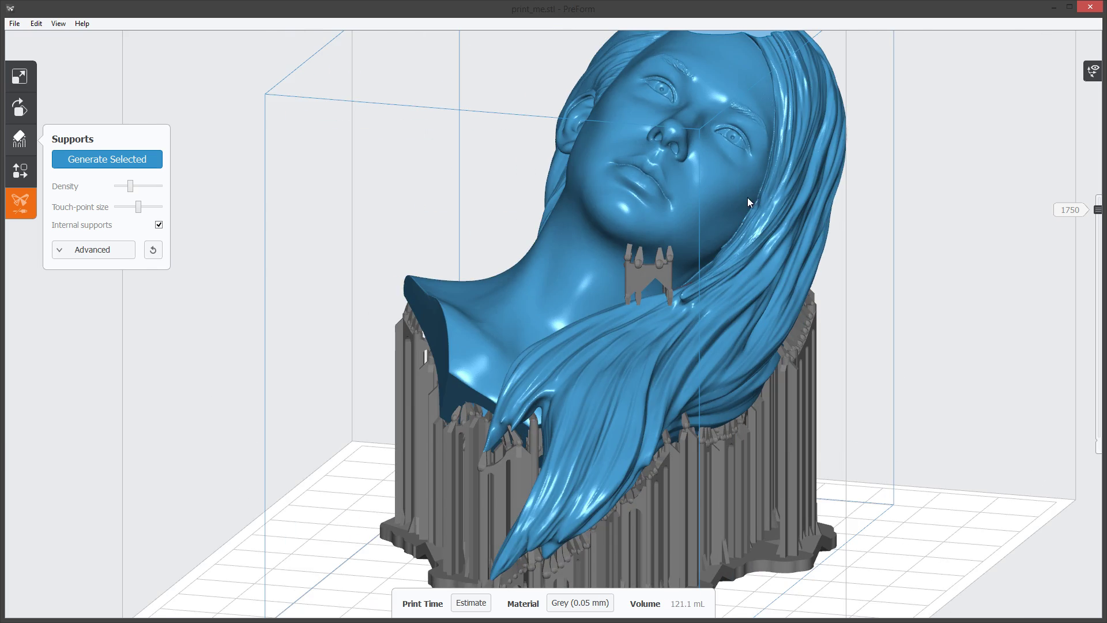
pyautogui.moveTo(884, 382); pyautogui.dragTo(380, 317, button='right')
pyautogui.moveTo(731, 414); pyautogui.dragTo(396, 477, button='right')
pyautogui.moveTo(766, 351); pyautogui.dragTo(626, 342, button='right')
pyautogui.moveTo(710, 343); pyautogui.dragTo(665, 279, button='right')
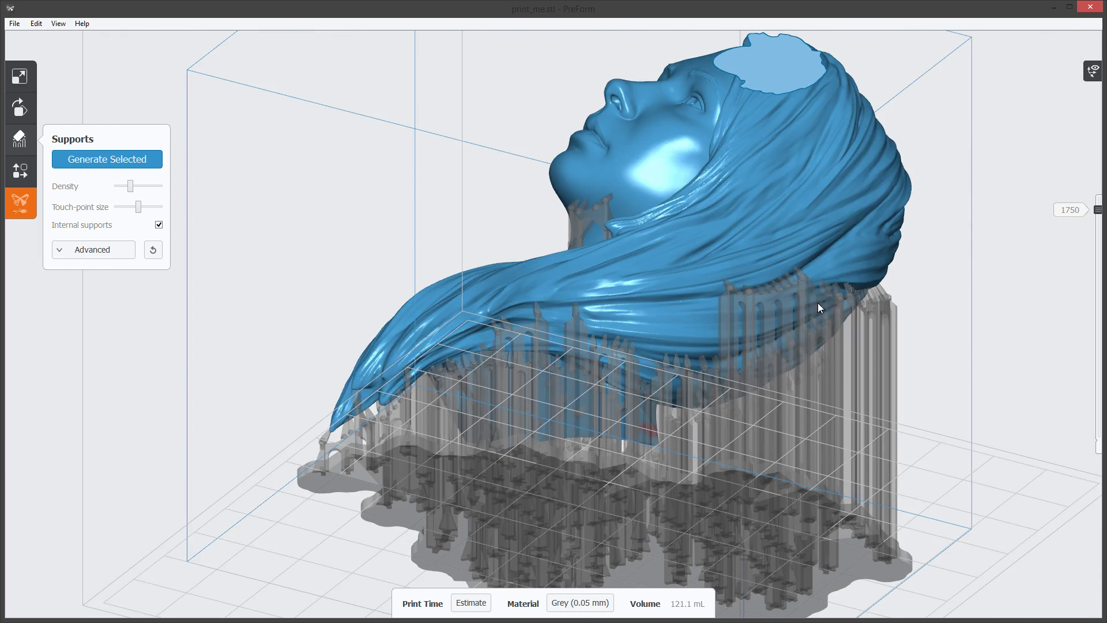
pyautogui.moveTo(817, 304); pyautogui.dragTo(725, 295, button='right')
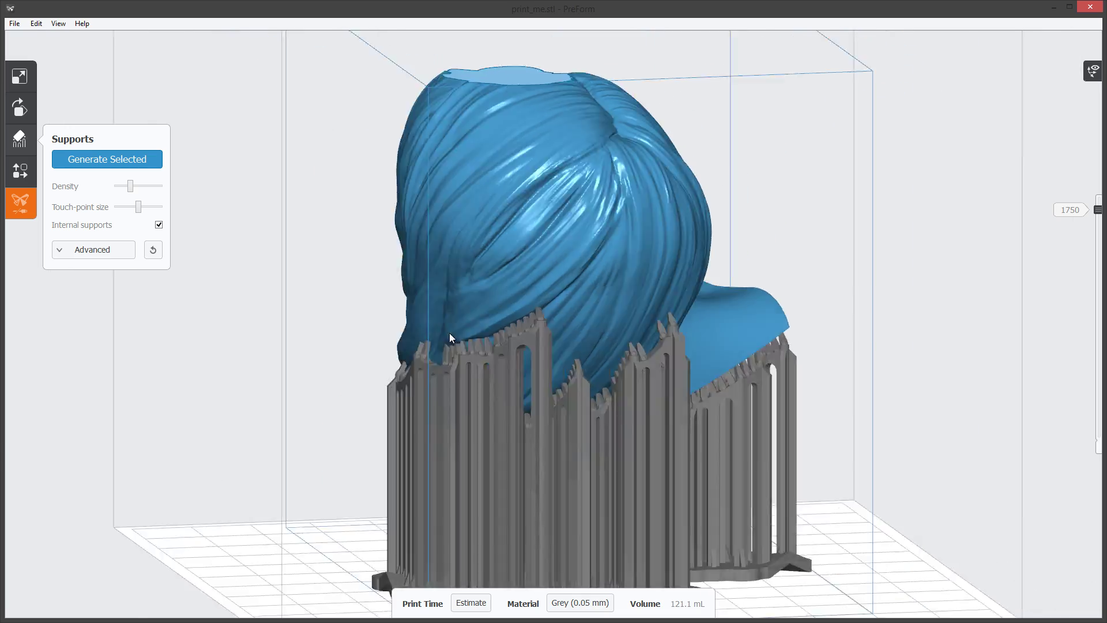